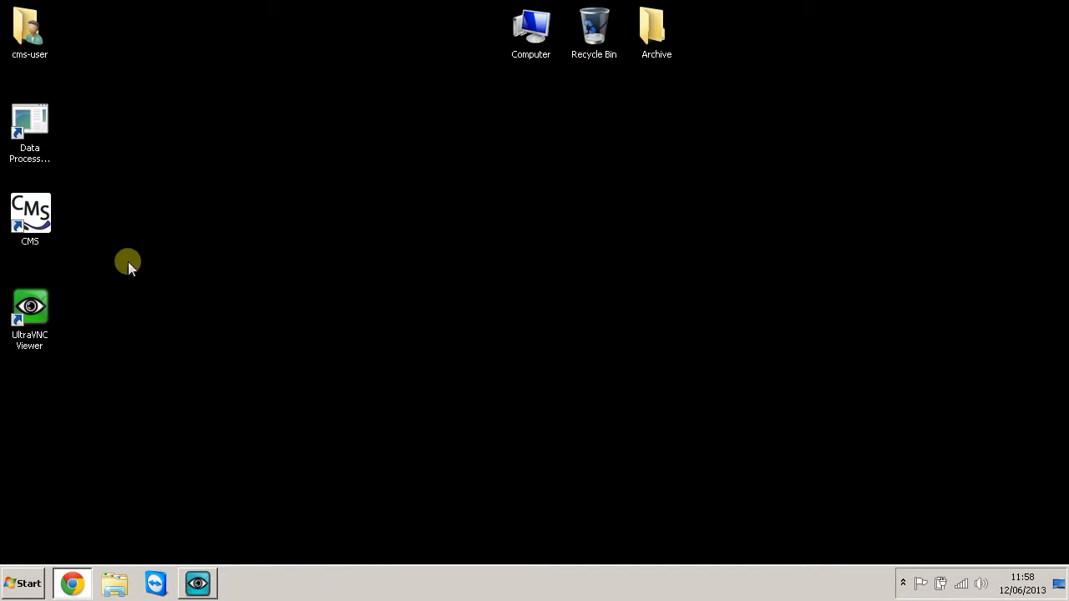
# Step: Launch CMS and sort the element table by PPB and by Max PPB
pyautogui.doubleClick(45, 225)
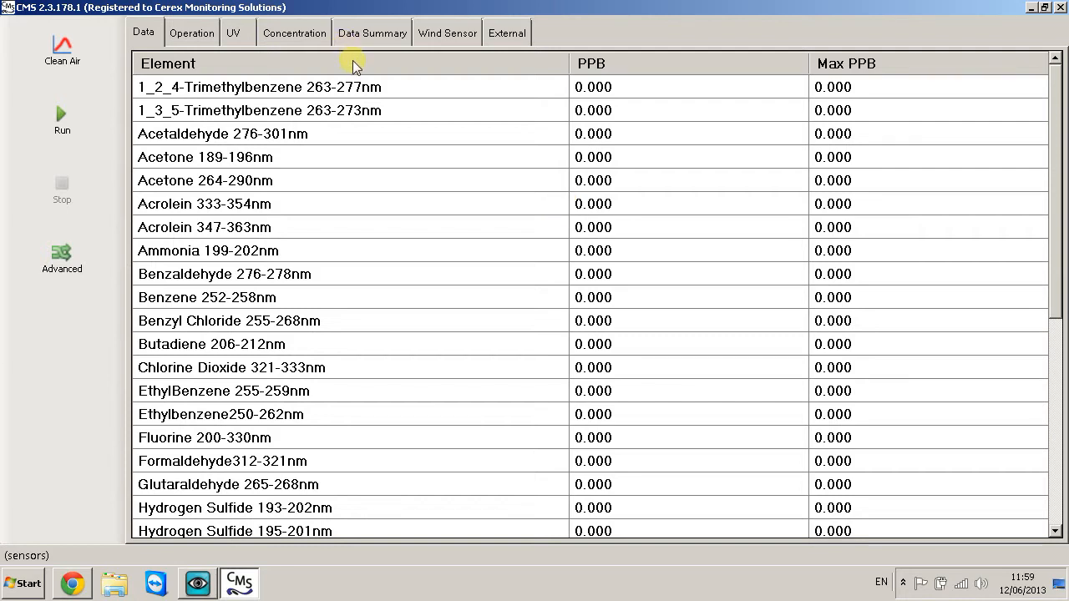
pyautogui.click(686, 65)
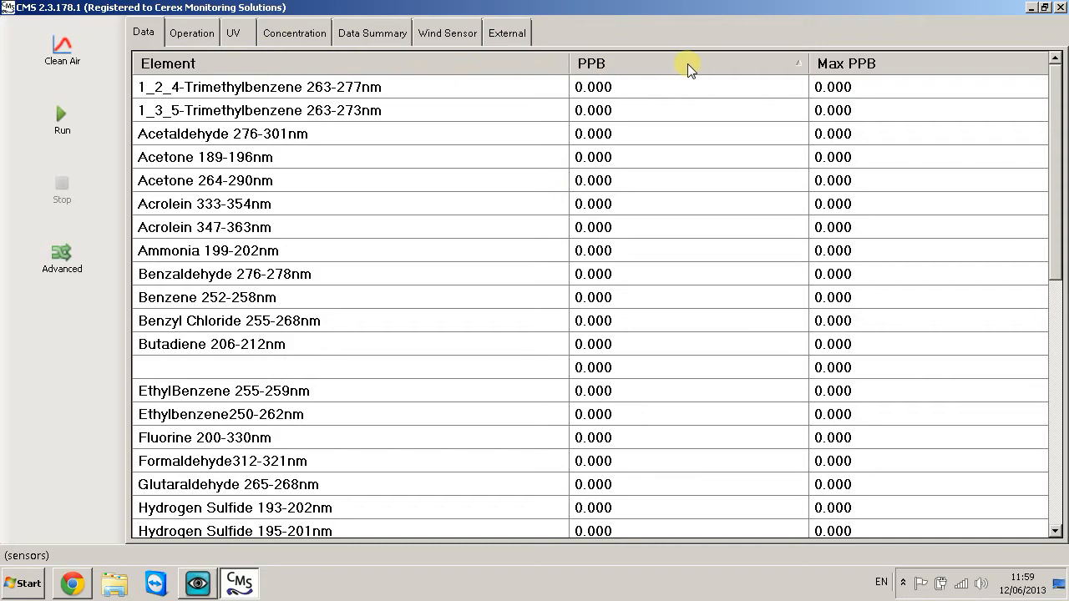
pyautogui.click(971, 71)
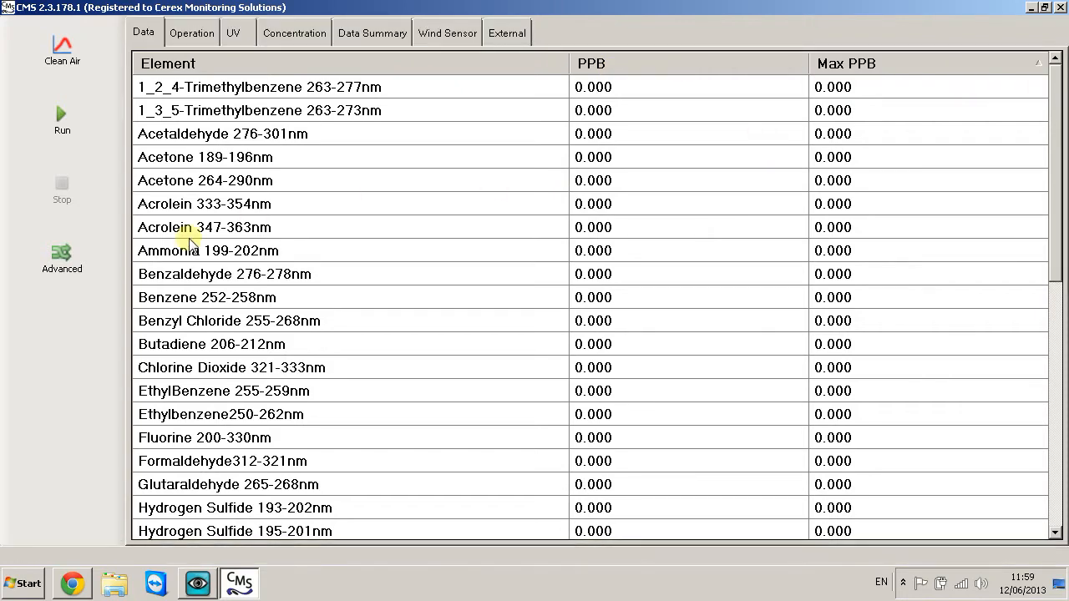
# Step: Switch to Advanced mode and sort the element table by R²
pyautogui.click(80, 267)
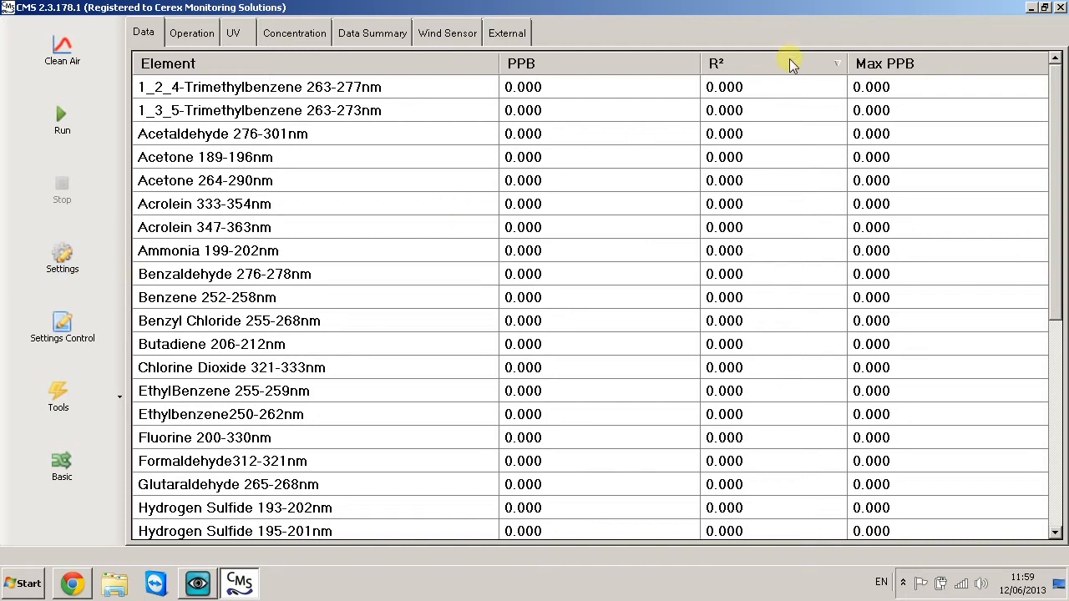
pyautogui.click(790, 60)
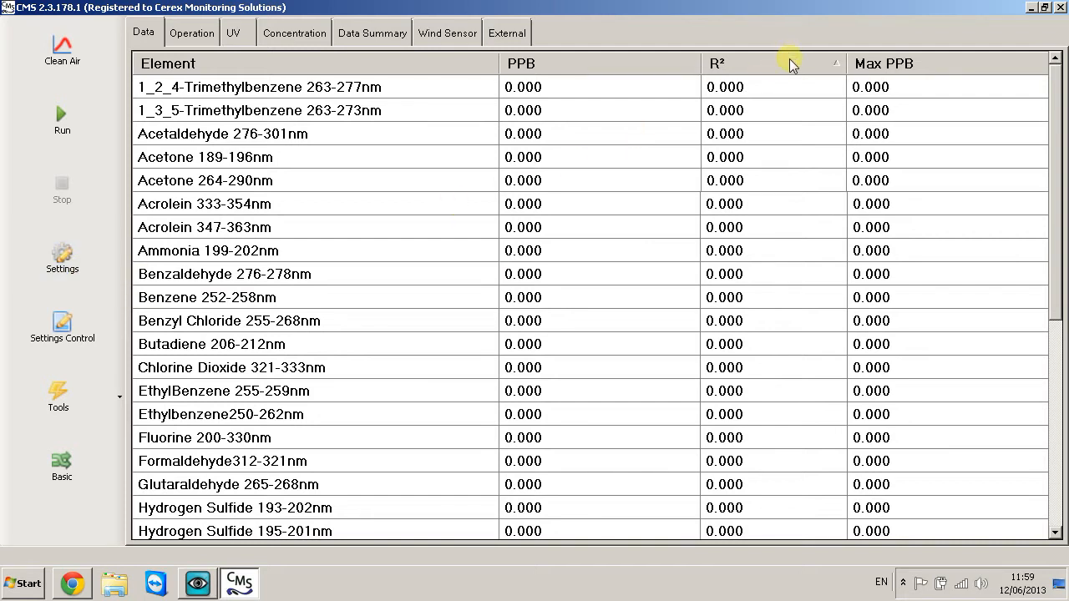
pyautogui.click(789, 59)
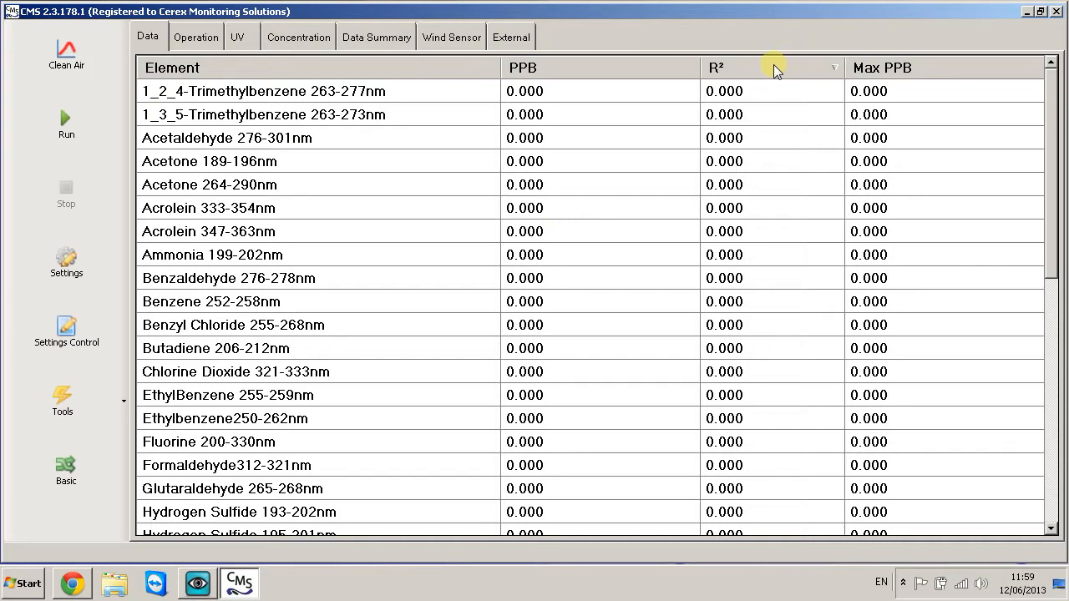
# Step: Run the spectrometer alignment from the UV view and accept it
pyautogui.click(244, 44)
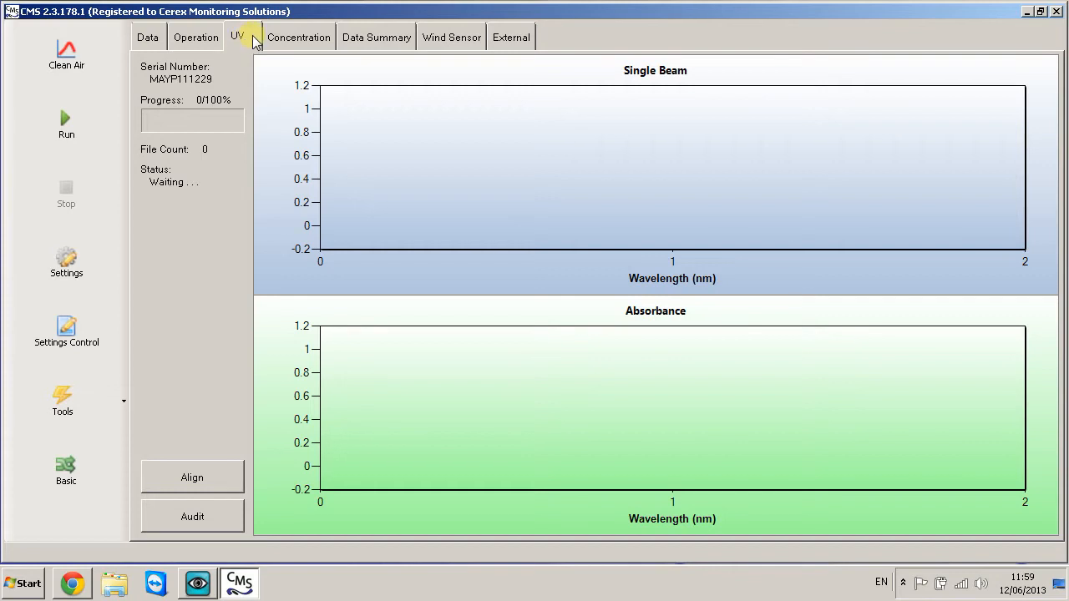
pyautogui.click(217, 481)
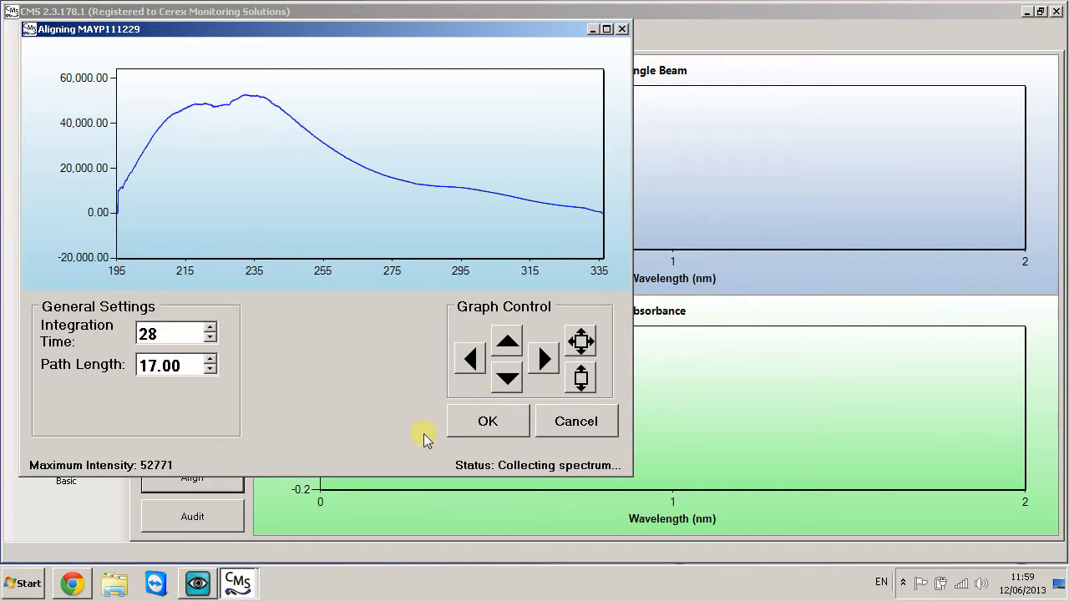
pyautogui.click(509, 428)
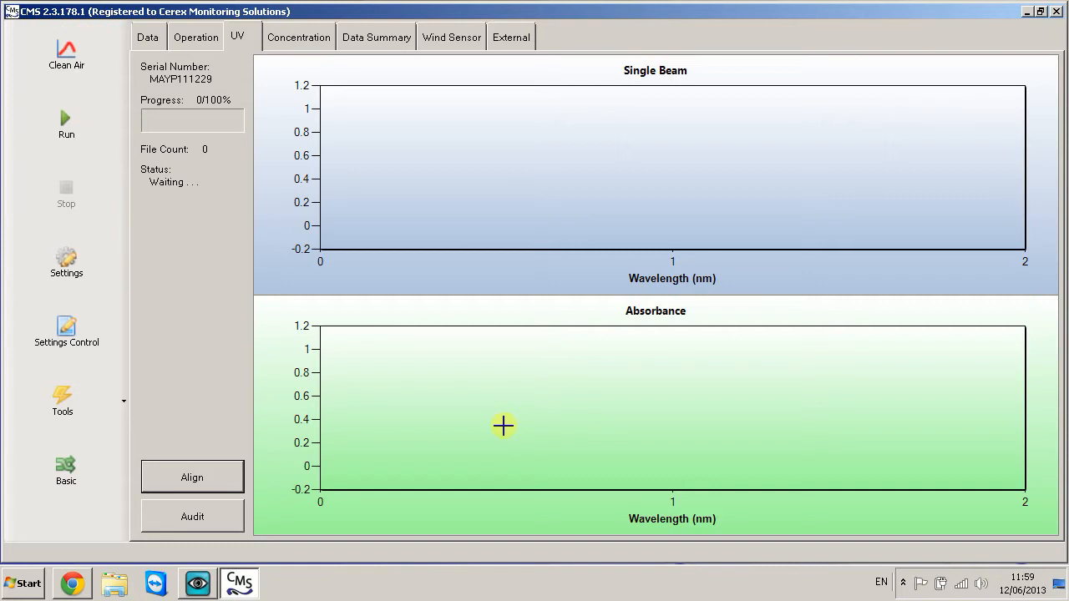
# Step: Set the site name to Cerex Demo and the acquisition time to 300
pyautogui.click(197, 43)
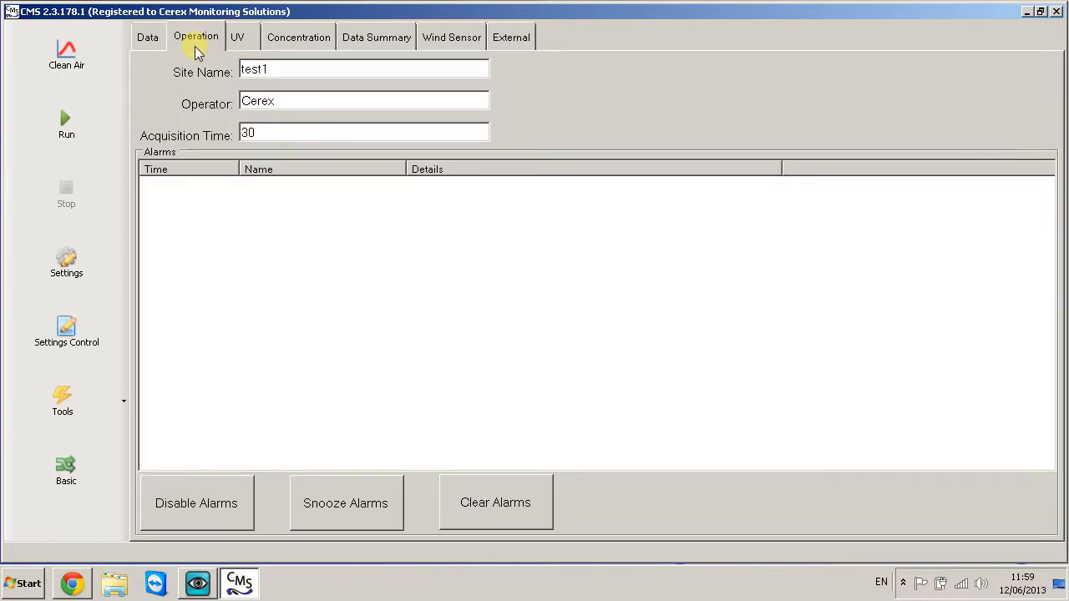
pyautogui.moveTo(288, 71); pyautogui.dragTo(231, 66)
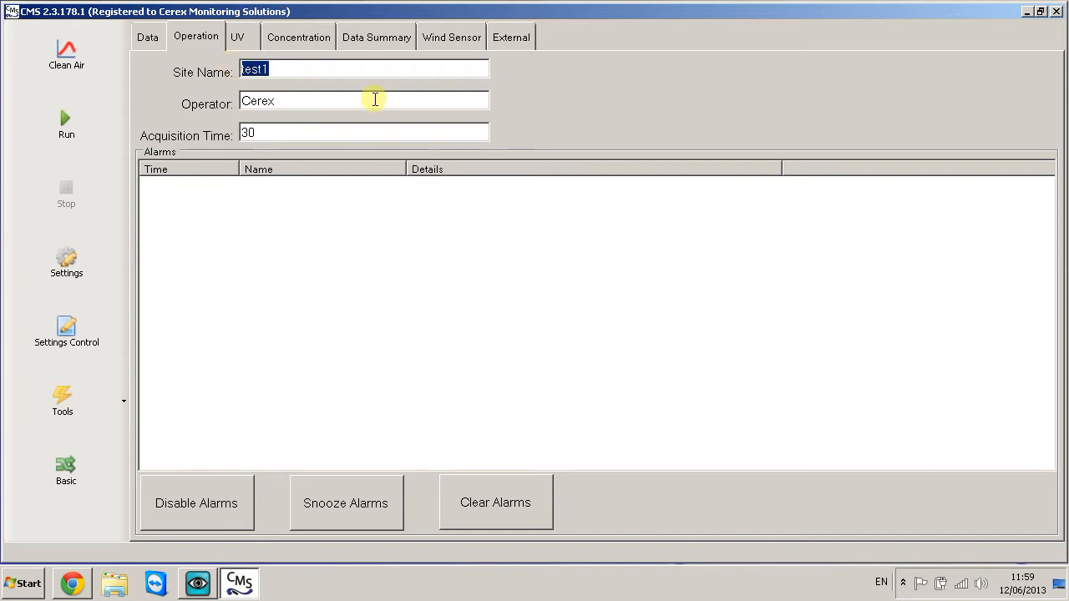
pyautogui.write('Cerex Demo')
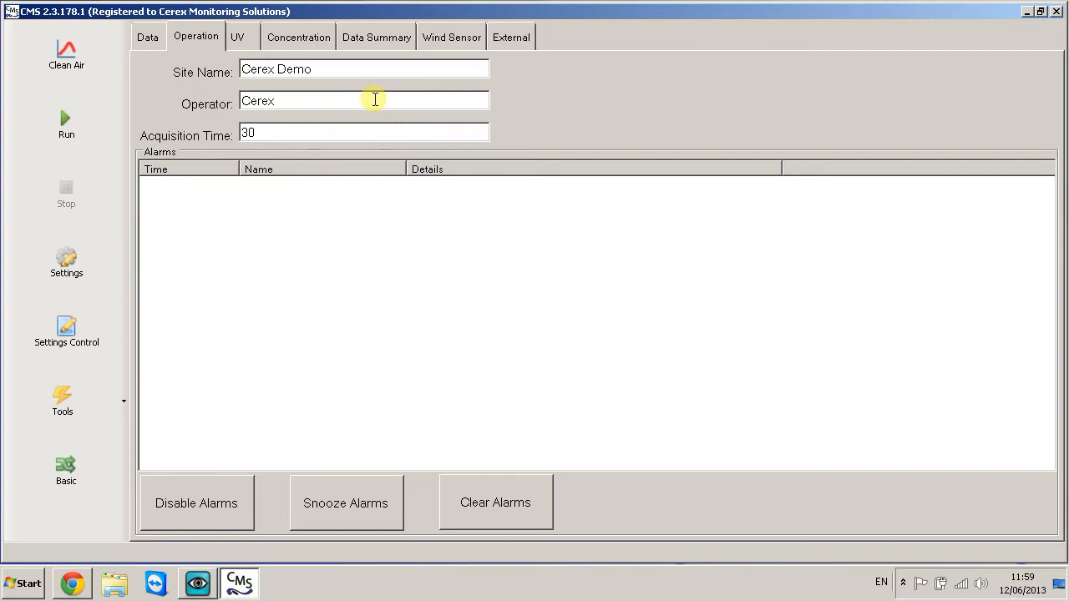
pyautogui.moveTo(279, 131); pyautogui.dragTo(214, 132)
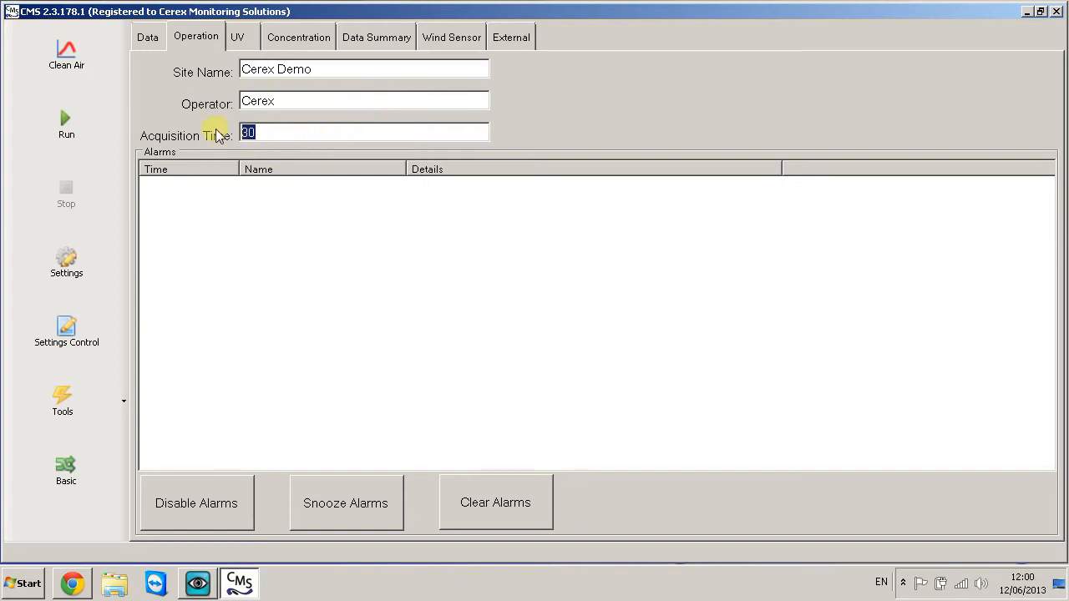
pyautogui.write('300')
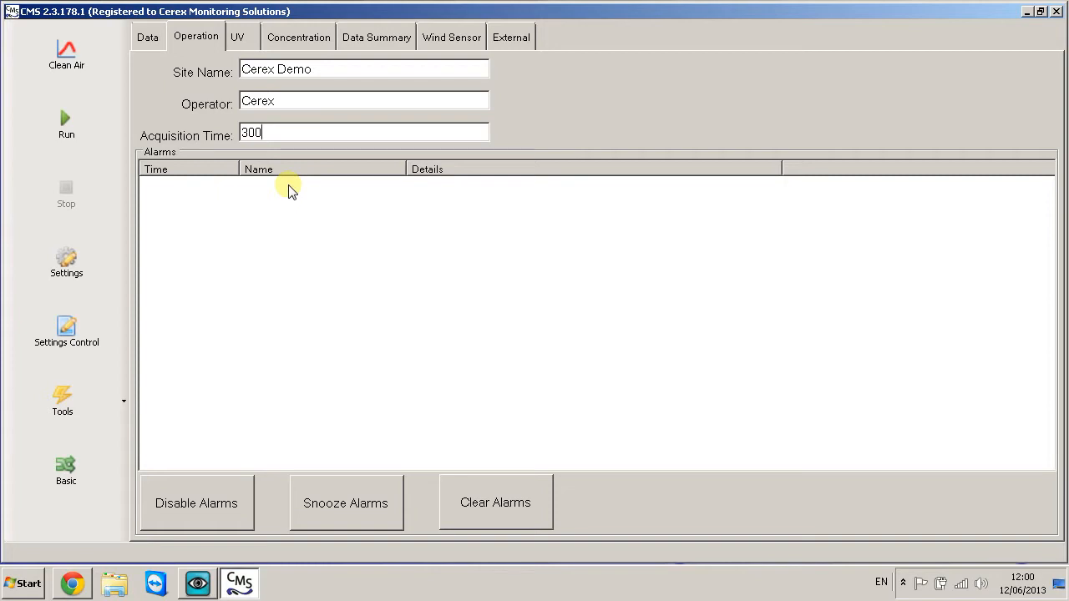
# Step: Take a new clean air background, confirming the background replacement
pyautogui.click(85, 63)
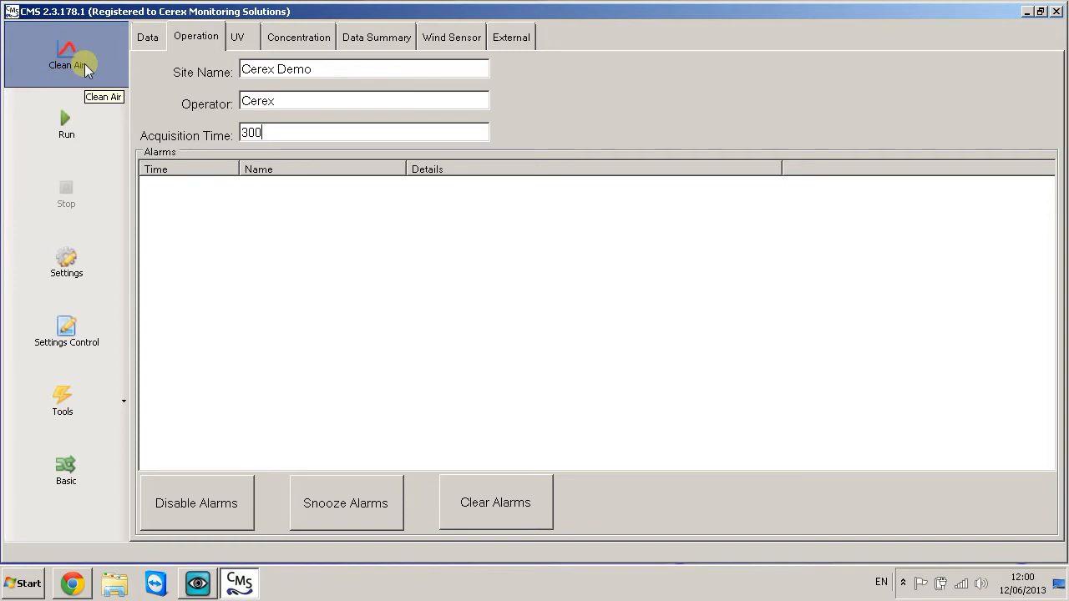
pyautogui.click(85, 63)
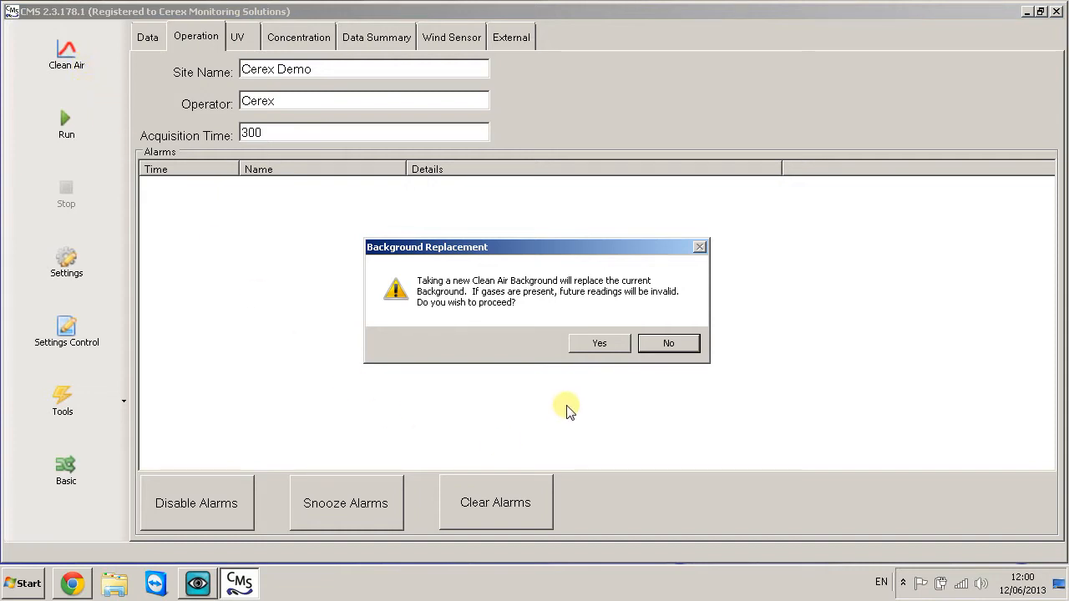
pyautogui.click(601, 346)
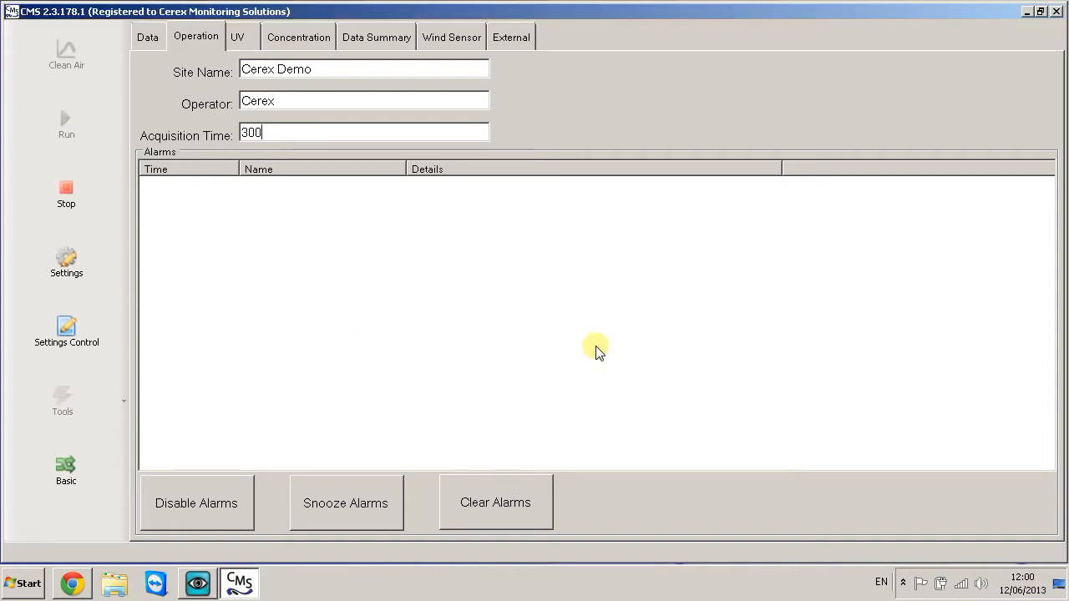
# Step: Check the clean-air acquisition progress in the UV view and the Gmail inbox
pyautogui.click(243, 39)
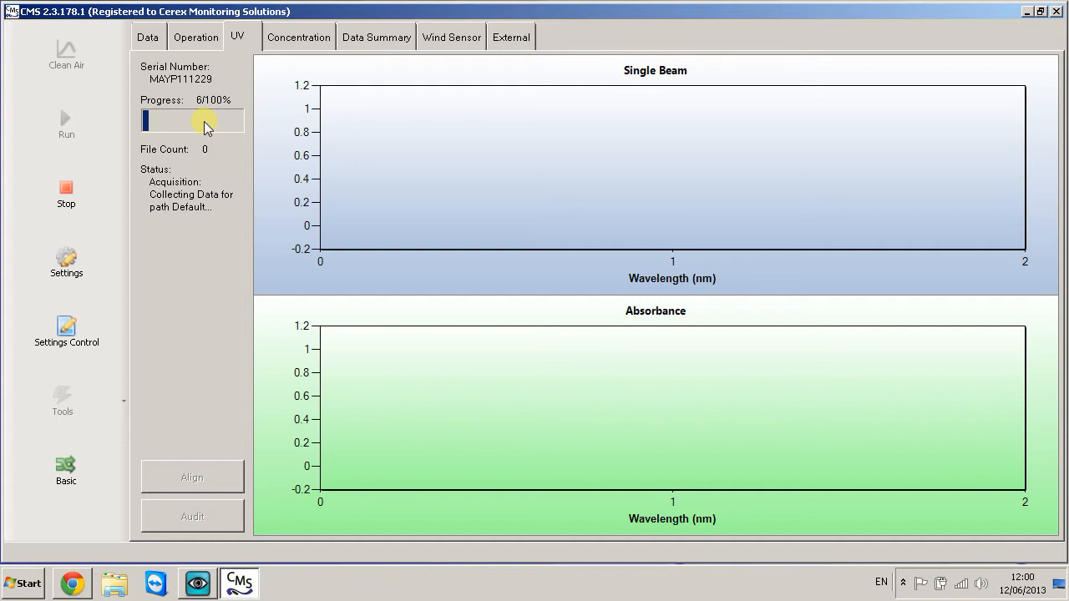
pyautogui.click(72, 584)
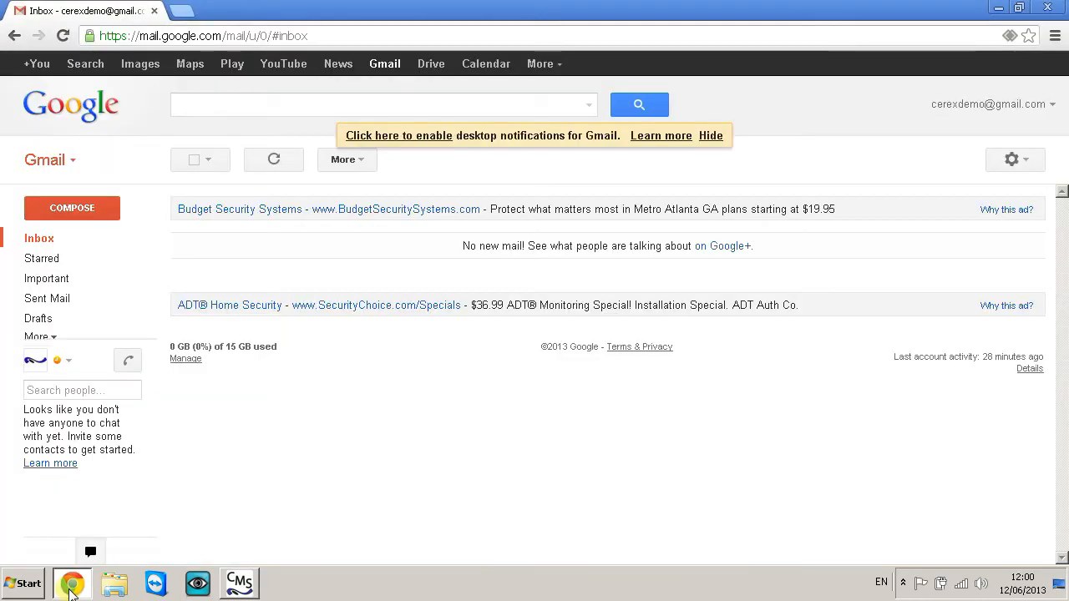
pyautogui.click(48, 242)
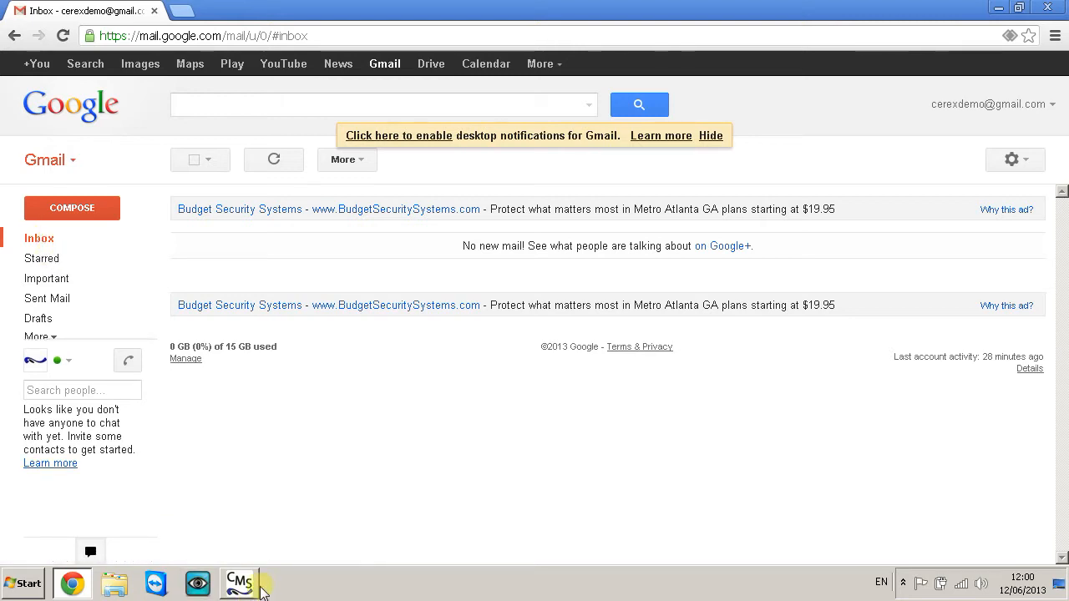
pyautogui.click(244, 584)
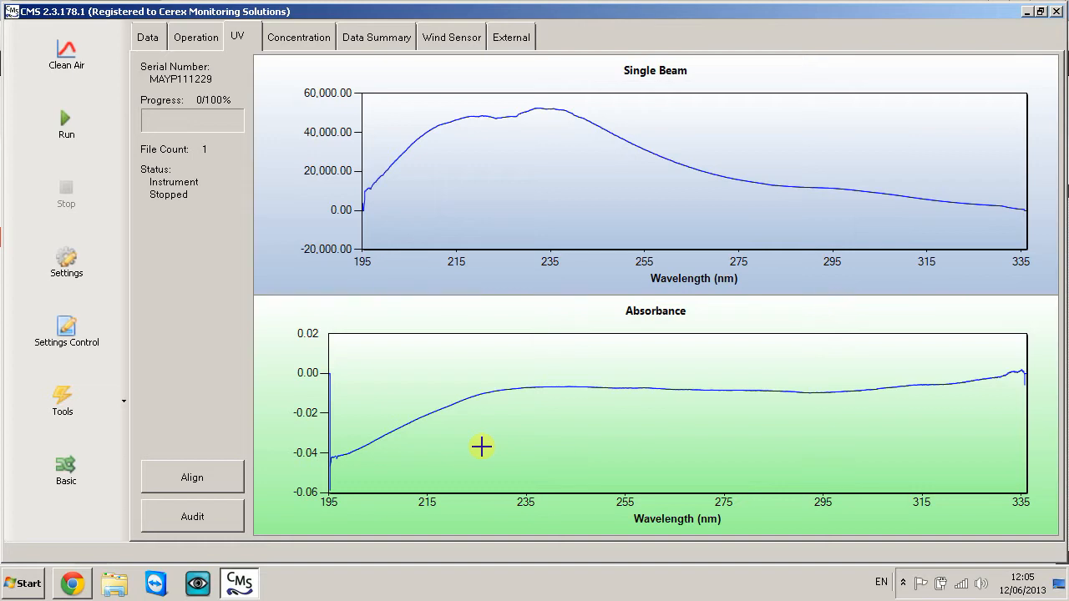
# Step: Set the acquisition time to 5 and start a measurement run
pyautogui.moveTo(562, 388)
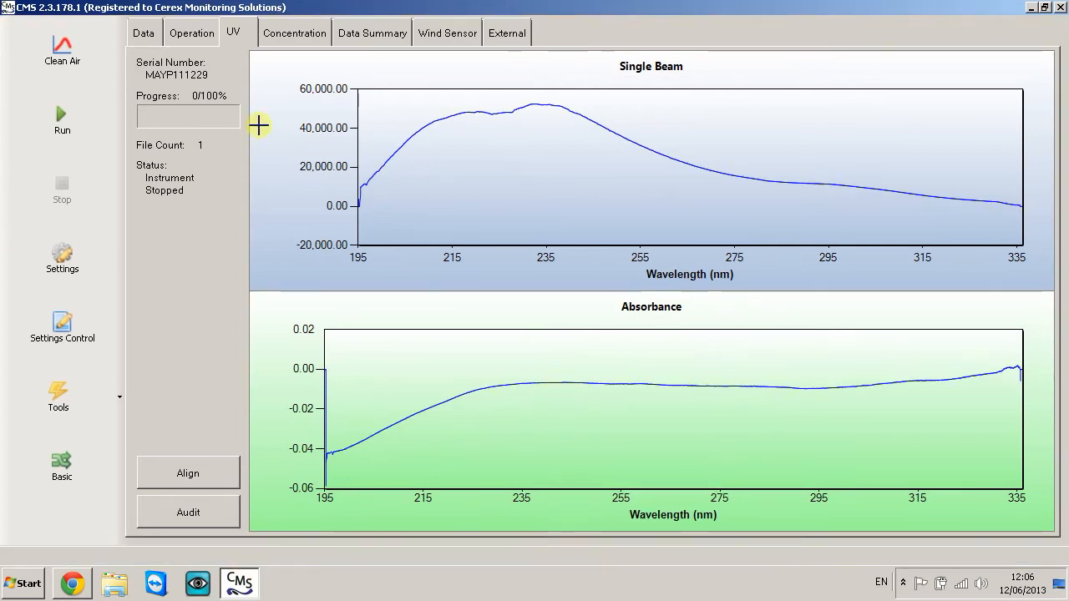
pyautogui.click(198, 37)
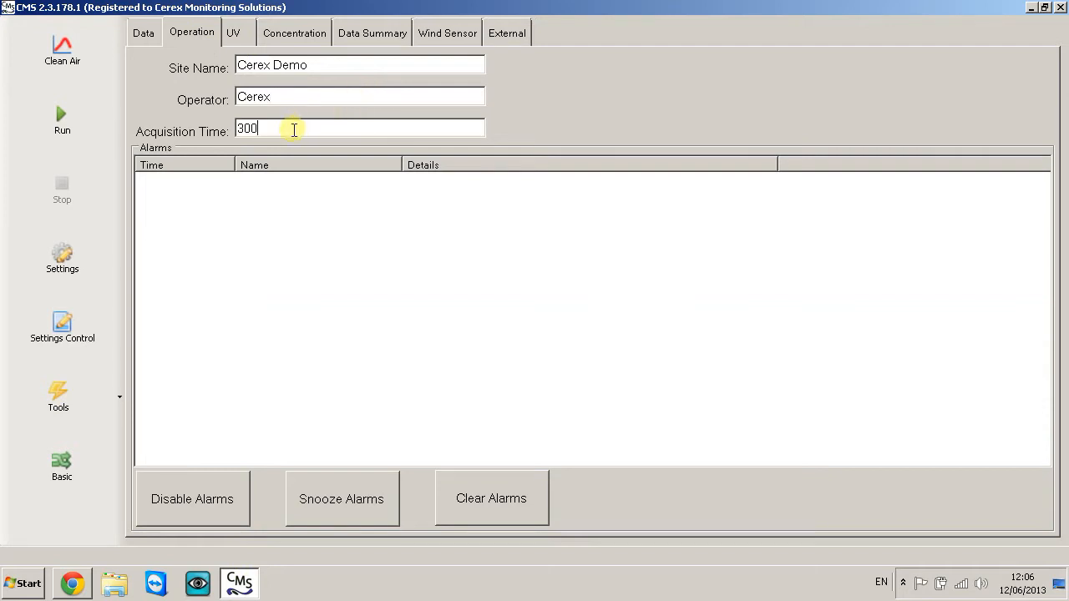
pyautogui.moveTo(291, 126); pyautogui.dragTo(231, 131)
pyautogui.write('5')
pyautogui.click(71, 126)
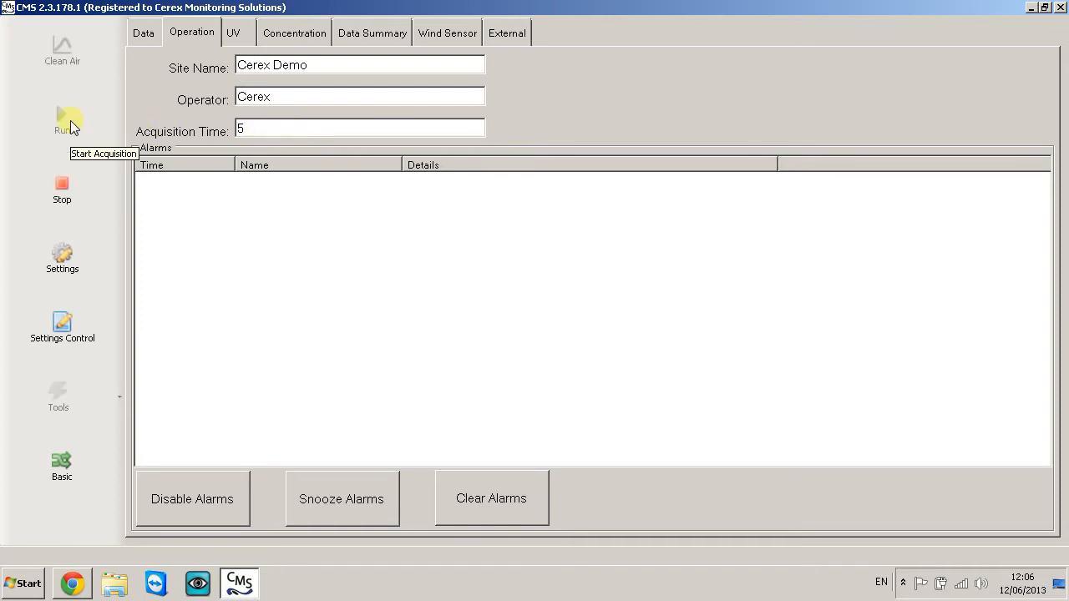
# Step: Review the UV spectra, the alarm list and the element concentration table
pyautogui.click(234, 33)
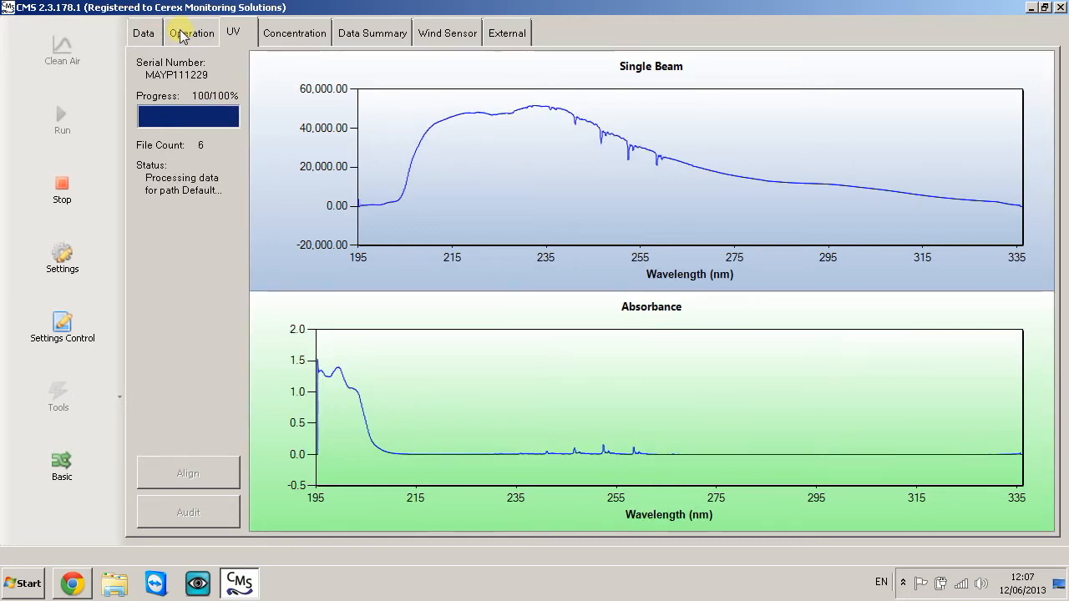
pyautogui.click(182, 35)
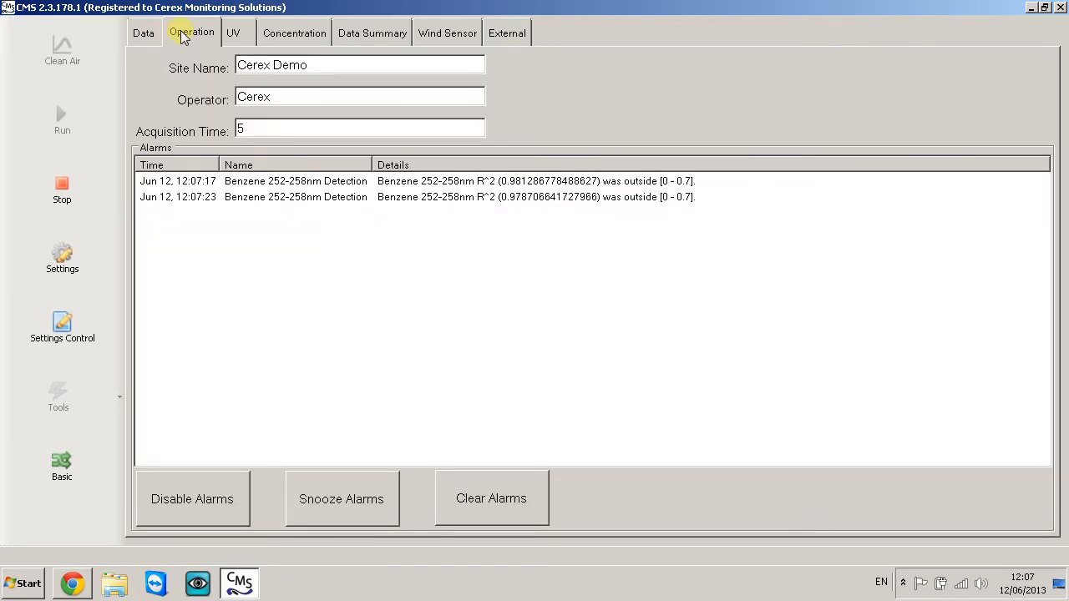
pyautogui.click(144, 33)
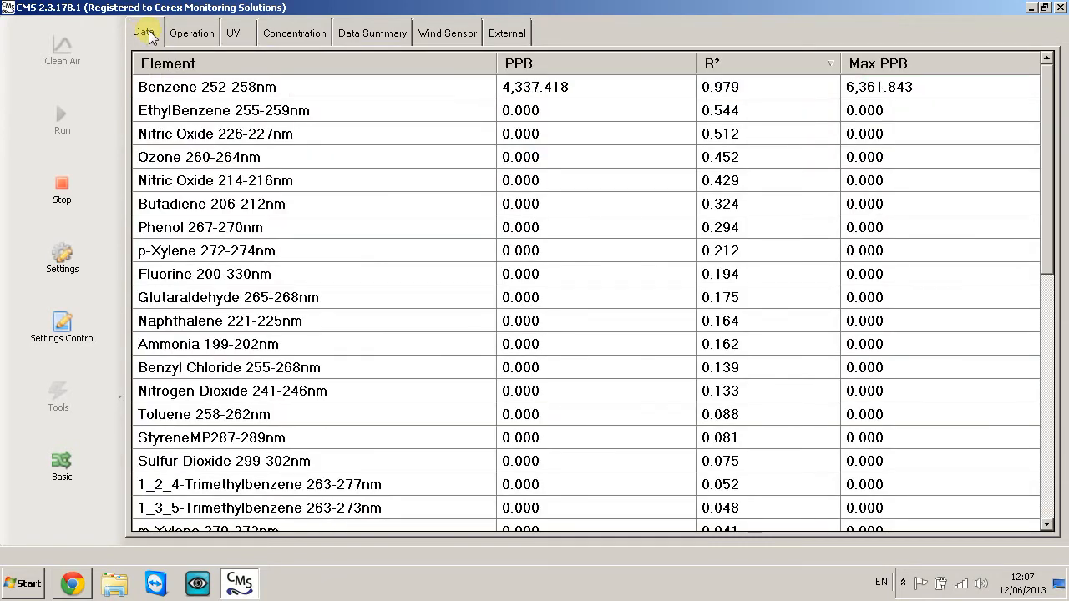
# Step: Open the alarm summary e-mail in the Gmail inbox, select its text, and return to the inbox
pyautogui.click(79, 586)
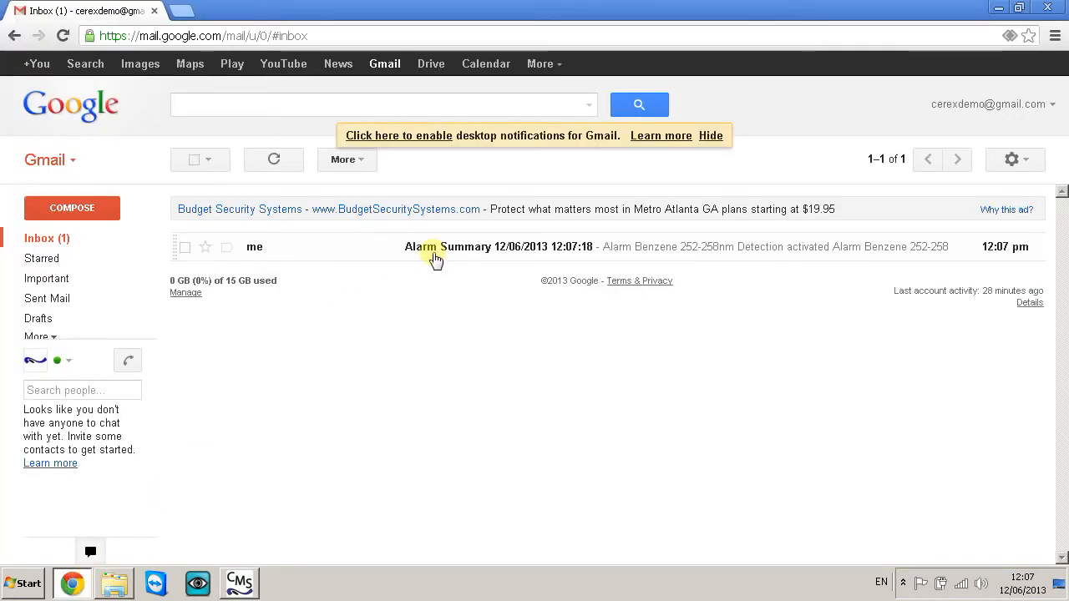
pyautogui.click(438, 250)
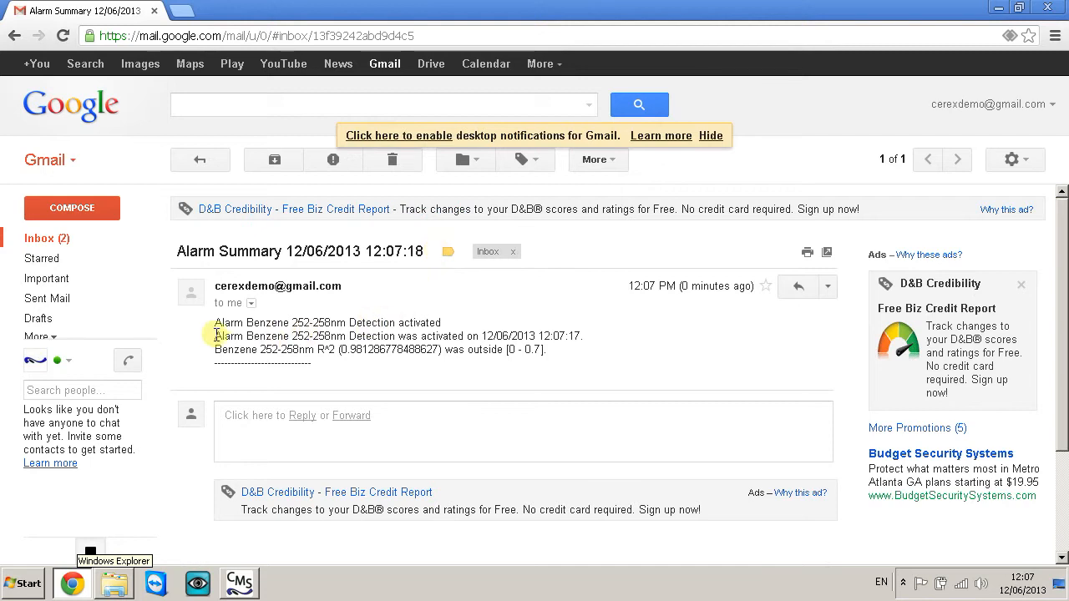
pyautogui.moveTo(214, 323); pyautogui.dragTo(575, 370)
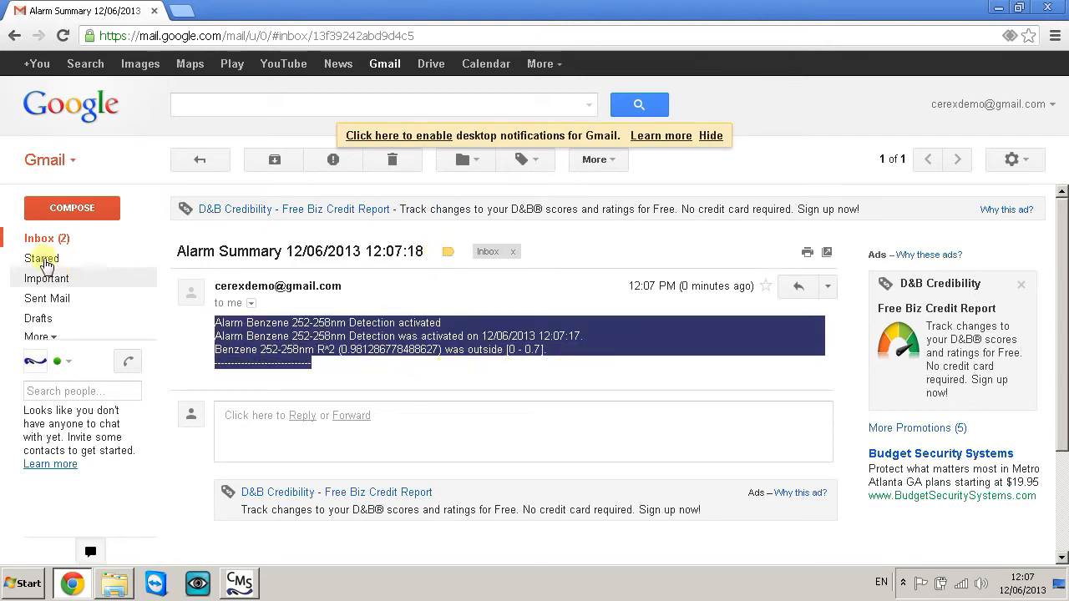
pyautogui.click(46, 240)
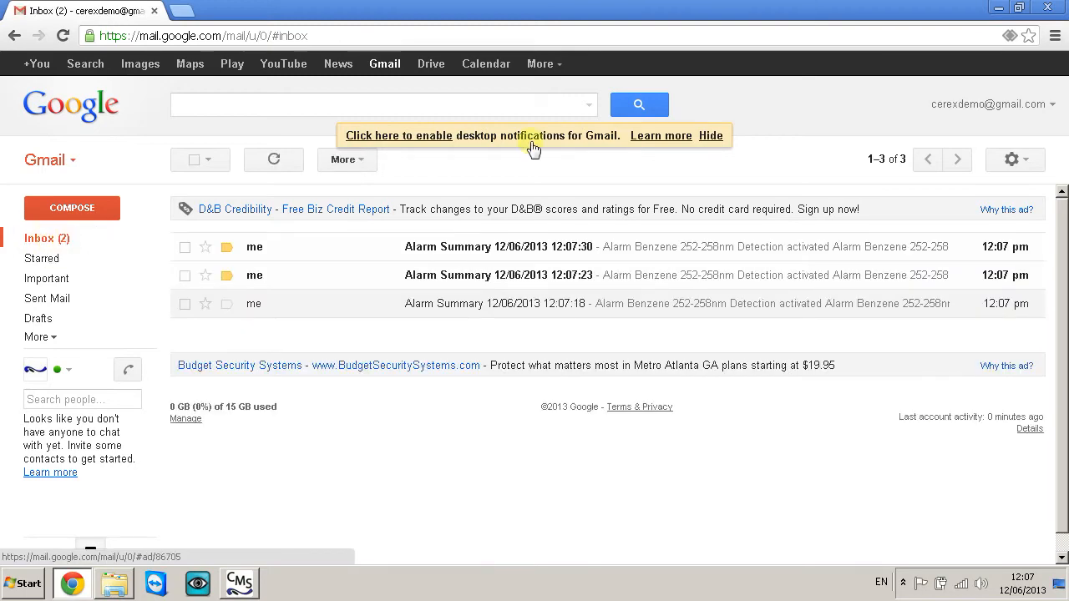
# Step: Minimize the browser and review the alarm list and UV spectra in CMS
pyautogui.click(998, 7)
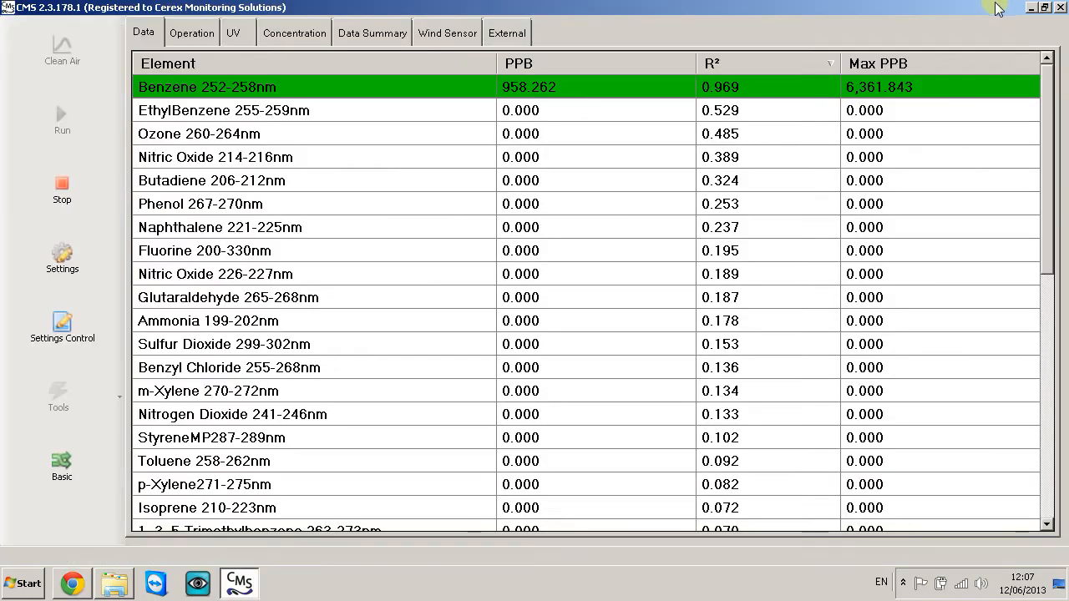
pyautogui.click(197, 35)
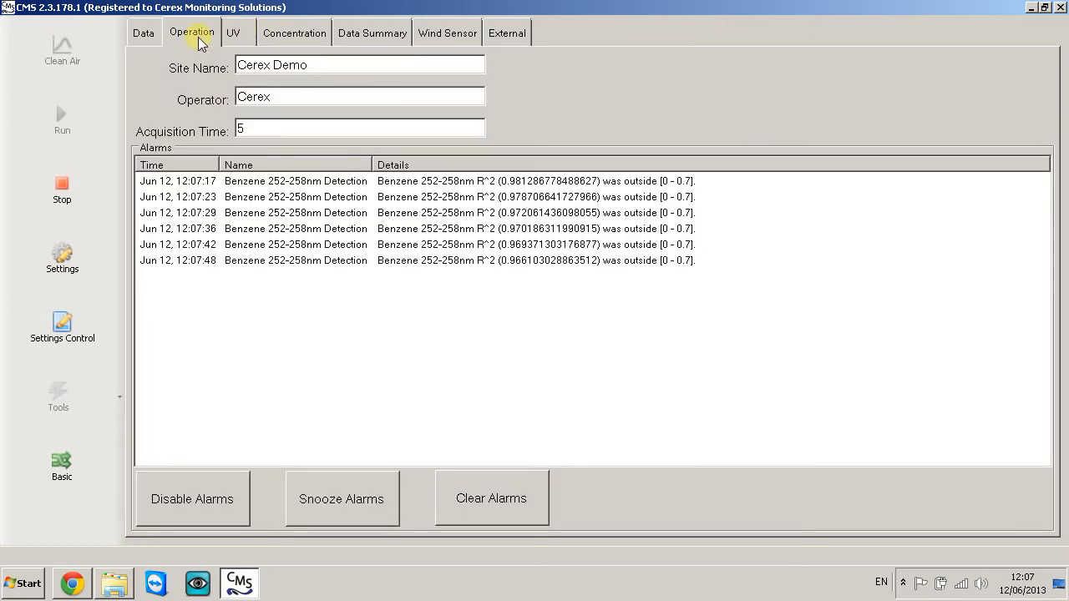
pyautogui.click(243, 36)
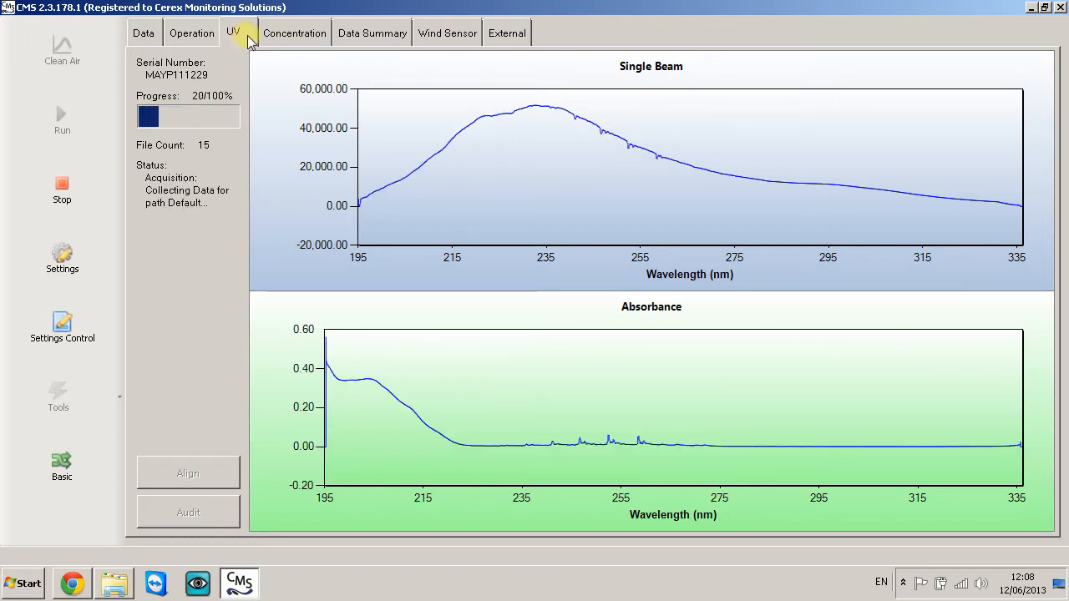
# Step: Zoom into the absorbance spectrum and review the element concentration table
pyautogui.moveTo(537, 432); pyautogui.dragTo(756, 469)
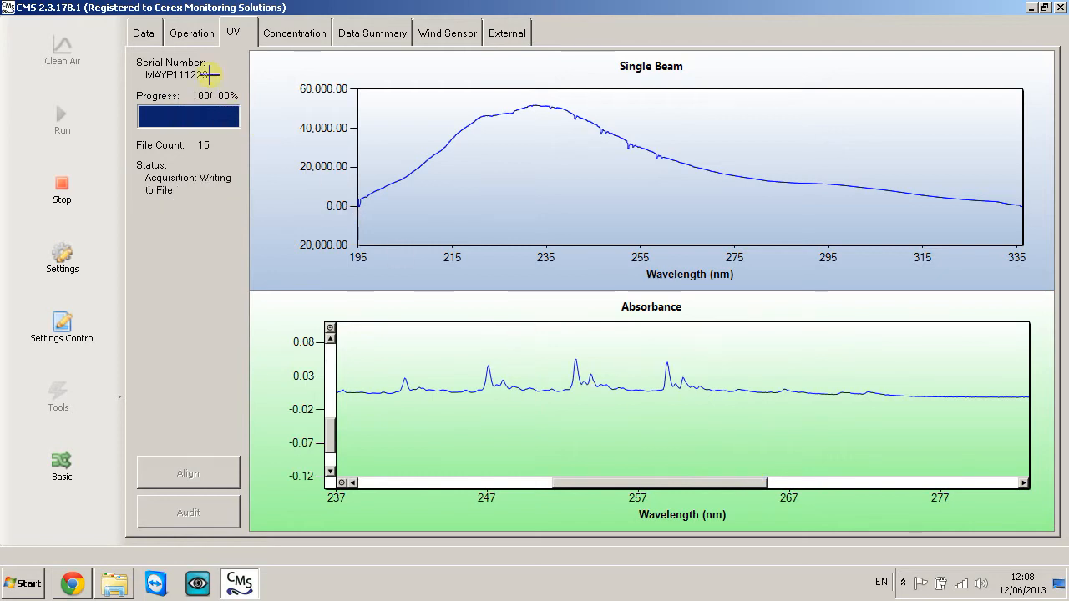
pyautogui.click(143, 29)
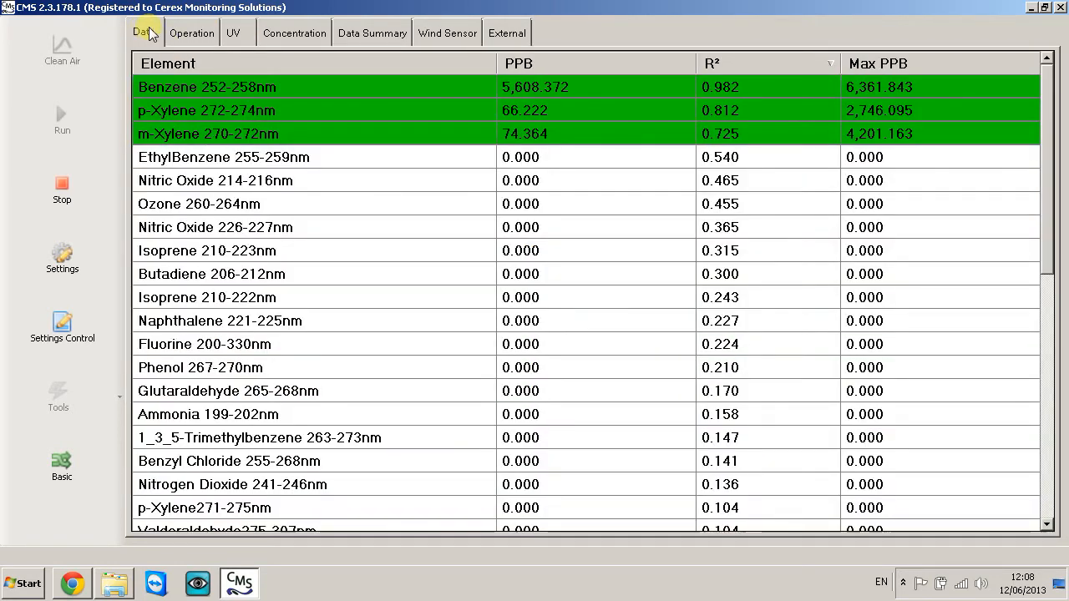
# Step: Clear all entries from the alarm list
pyautogui.click(199, 35)
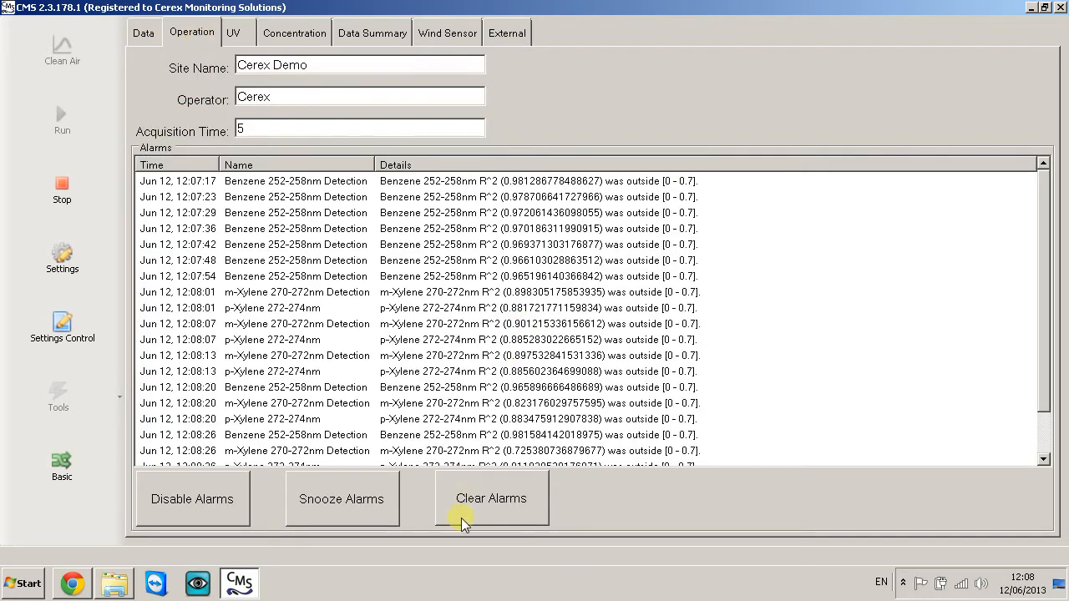
pyautogui.click(475, 505)
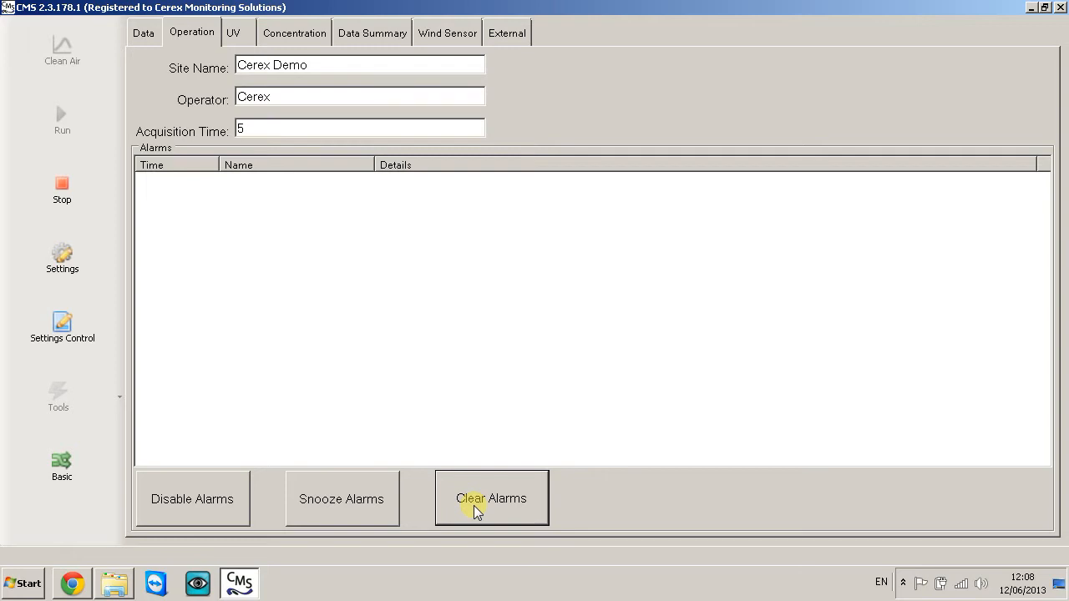
# Step: Check the Gmail inbox for new alarm e-mails and switch back to CMS
pyautogui.click(74, 587)
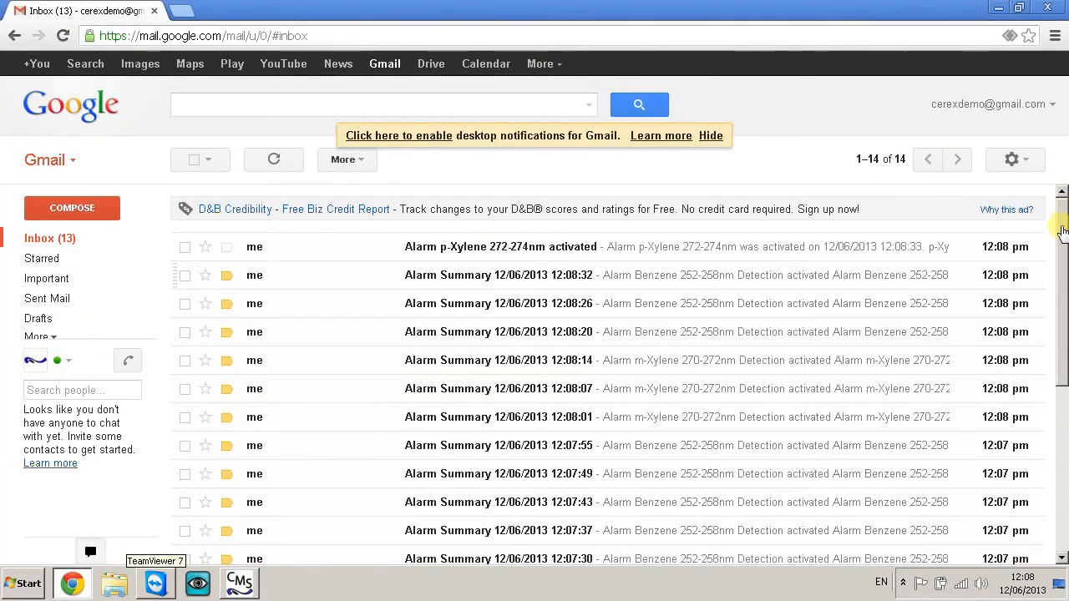
pyautogui.moveTo(1054, 262); pyautogui.dragTo(1043, 156)
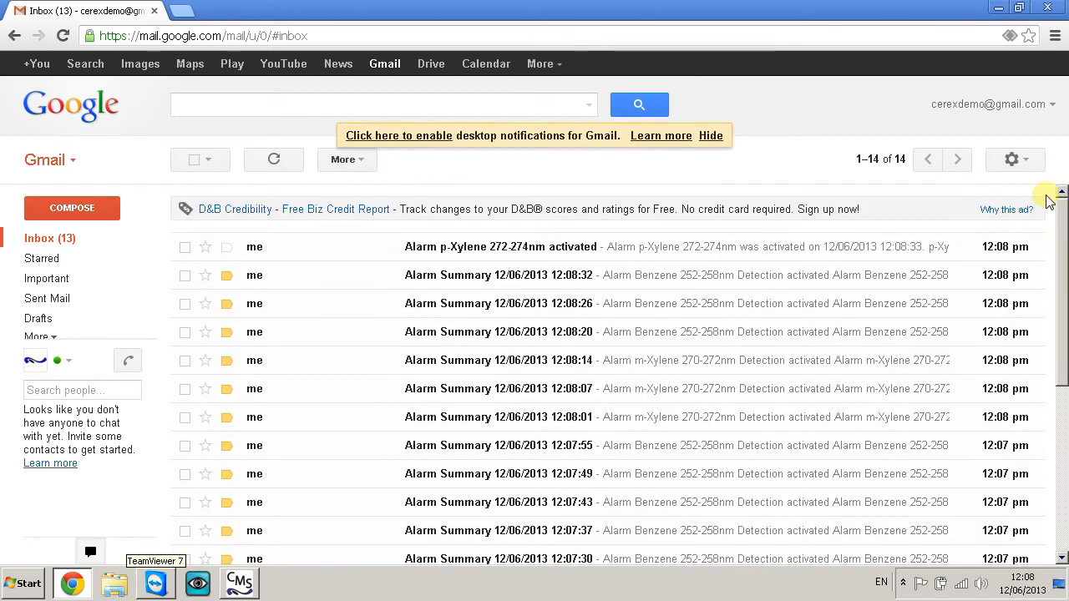
pyautogui.click(239, 583)
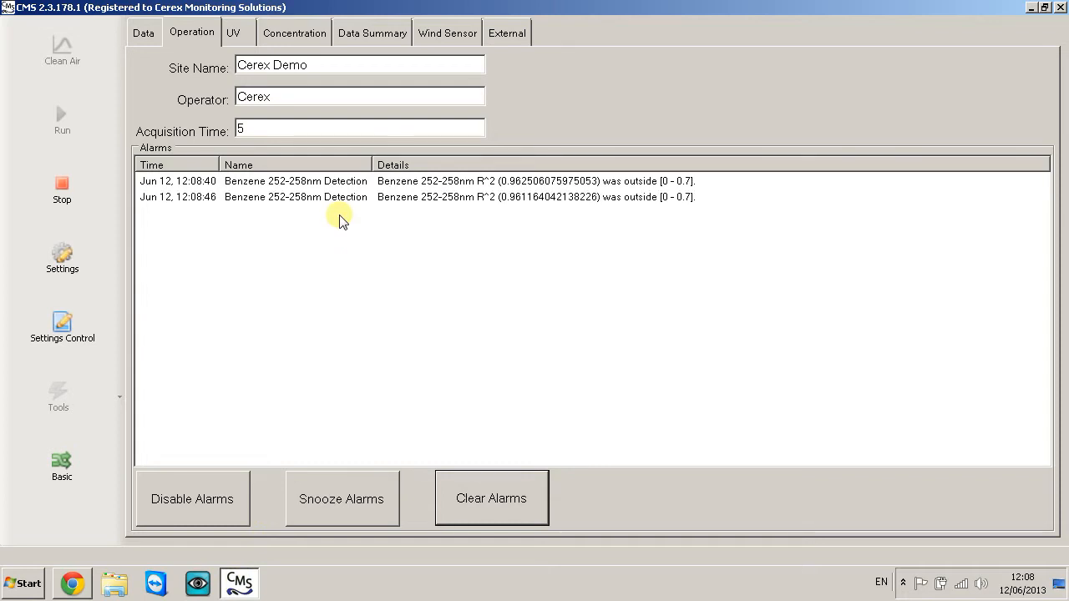
# Step: Zoom repeatedly into the absorbance spectrum around the 250–262 nm benzene region
pyautogui.click(234, 33)
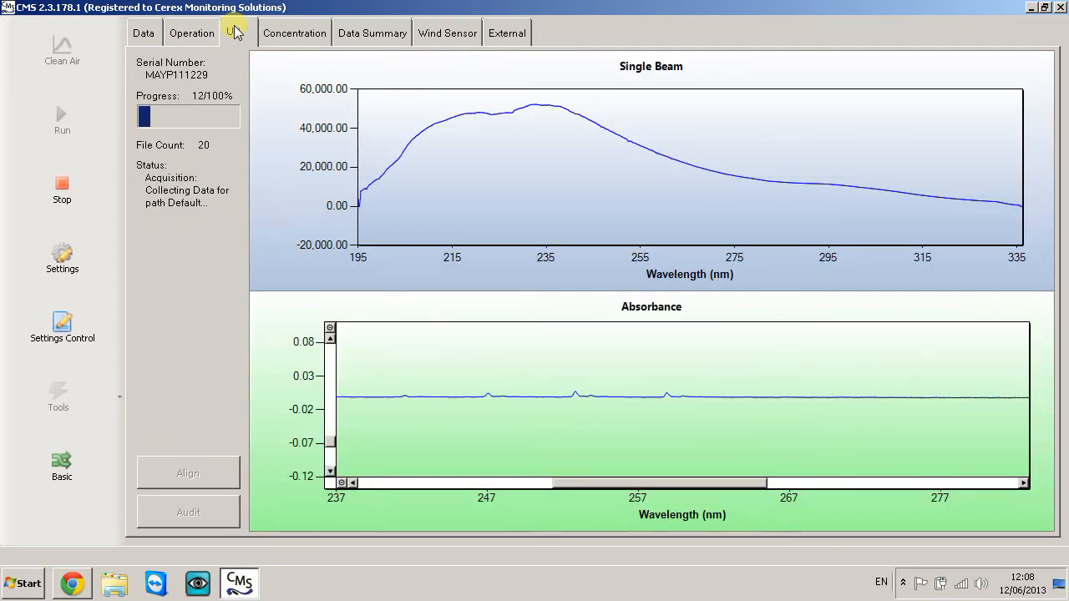
pyautogui.moveTo(401, 362); pyautogui.dragTo(707, 410)
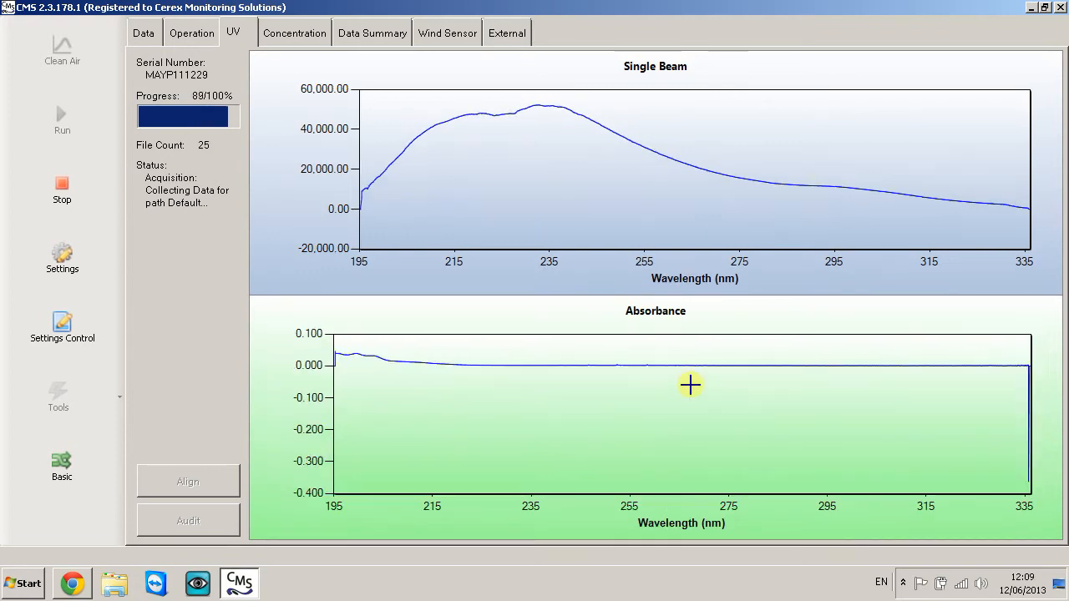
pyautogui.rightClick(689, 385)
pyautogui.click(741, 433)
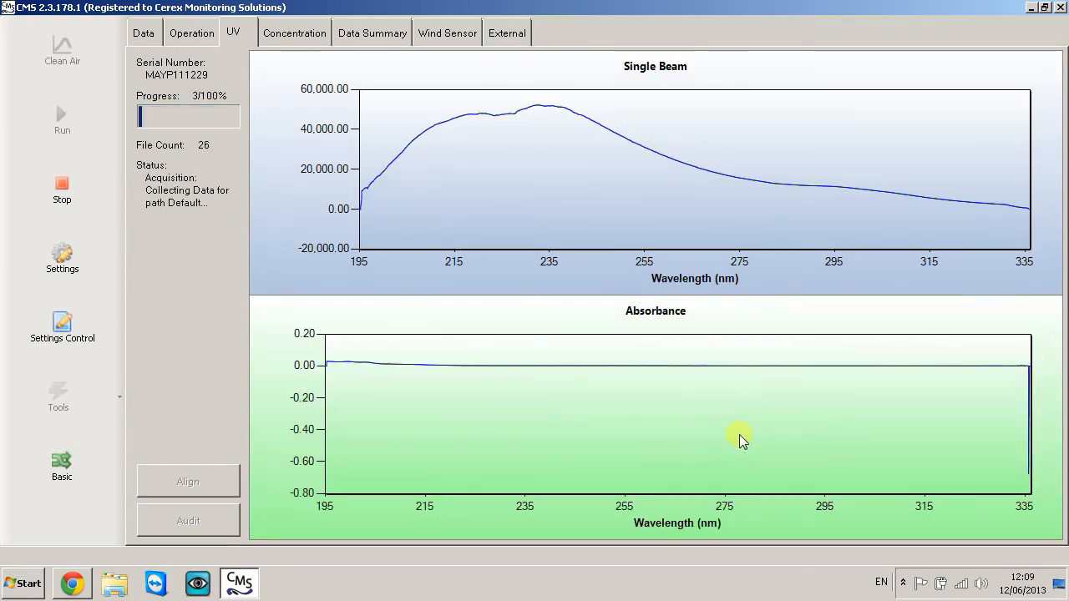
pyautogui.moveTo(561, 358); pyautogui.dragTo(746, 384)
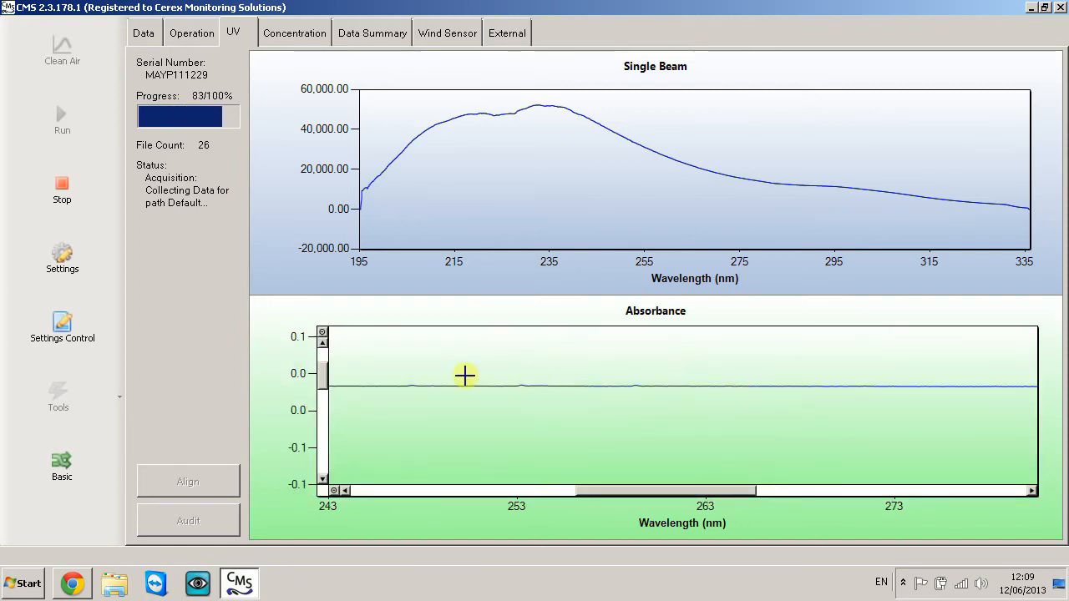
pyautogui.moveTo(465, 375); pyautogui.dragTo(698, 439)
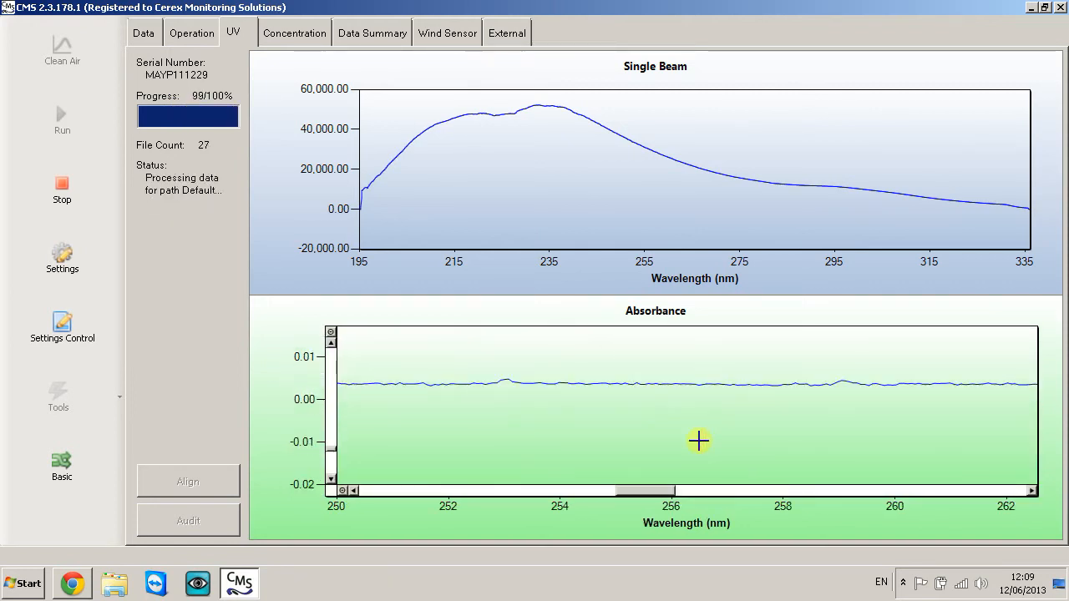
pyautogui.moveTo(839, 381)
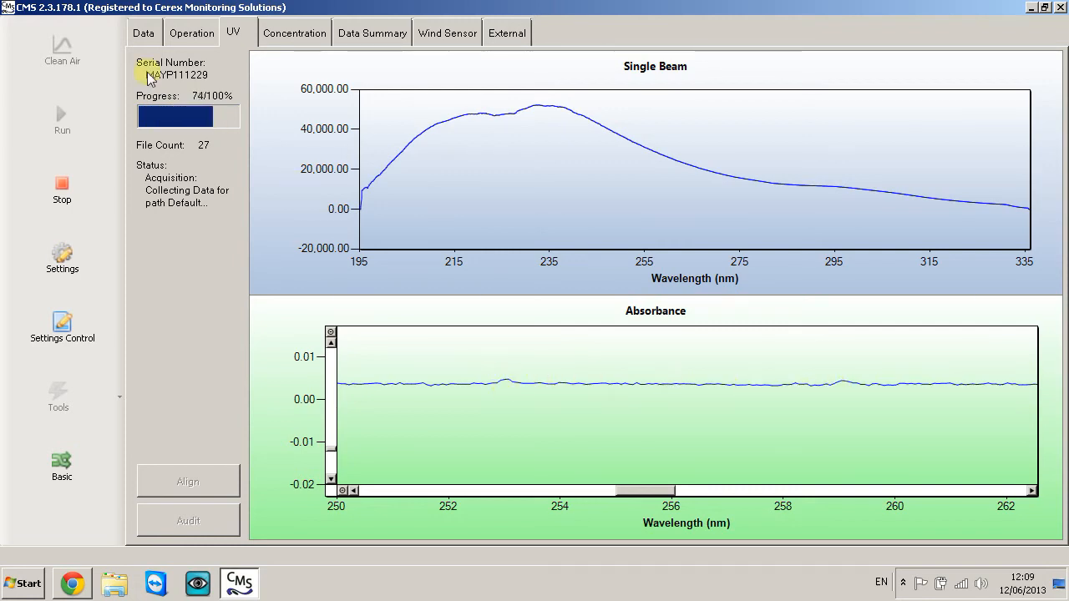
# Step: Check the element concentration table and clear the alarm list again
pyautogui.click(143, 33)
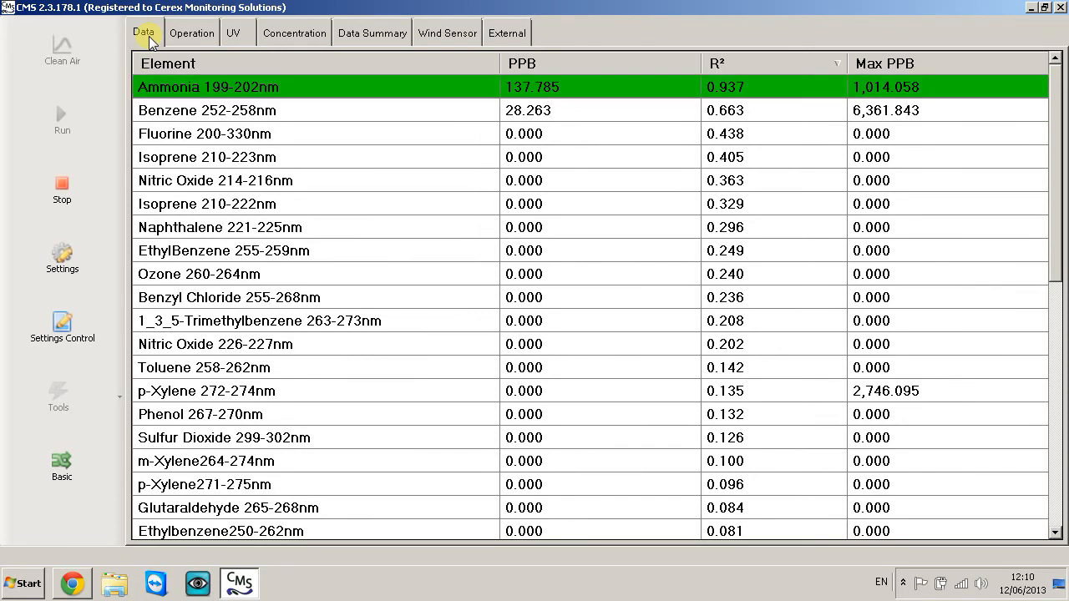
pyautogui.click(185, 36)
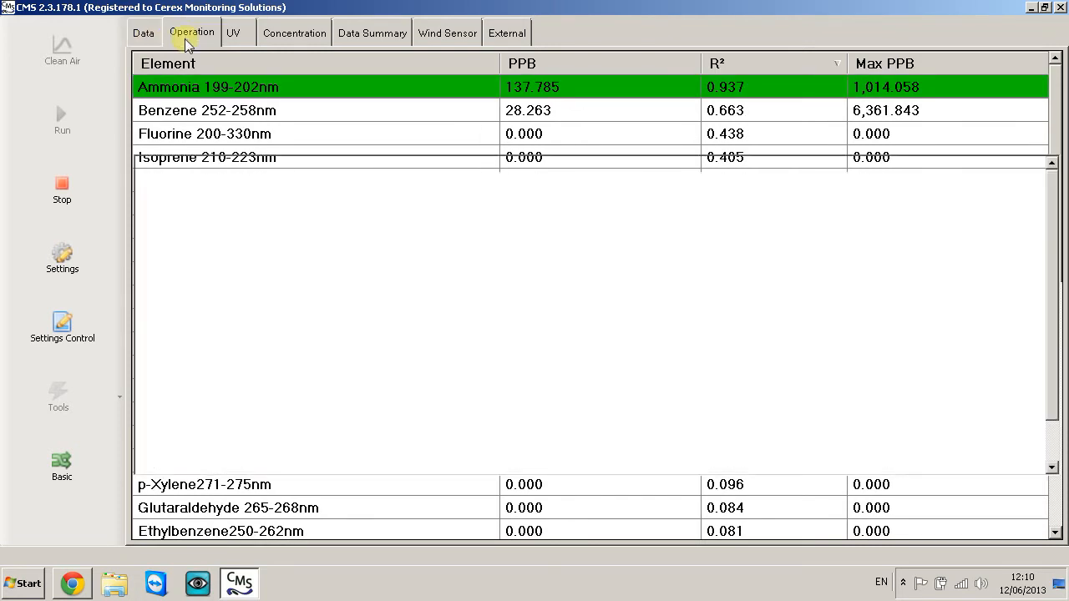
pyautogui.click(481, 511)
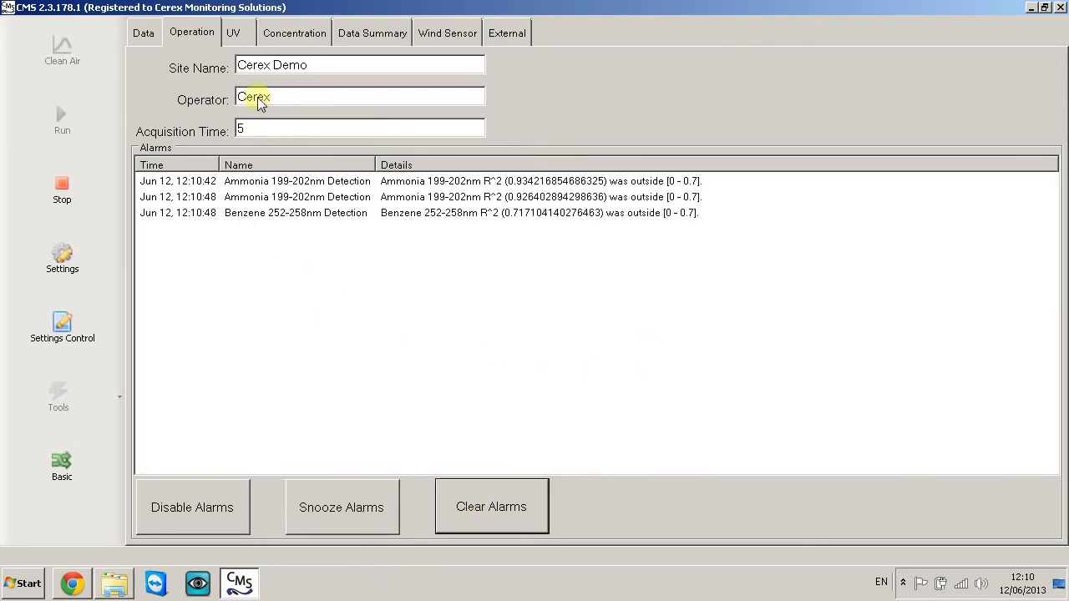
# Step: View the concentration chart, reset all zoom on the absorbance spectrum, and zoom into 261–276 nm
pyautogui.click(289, 35)
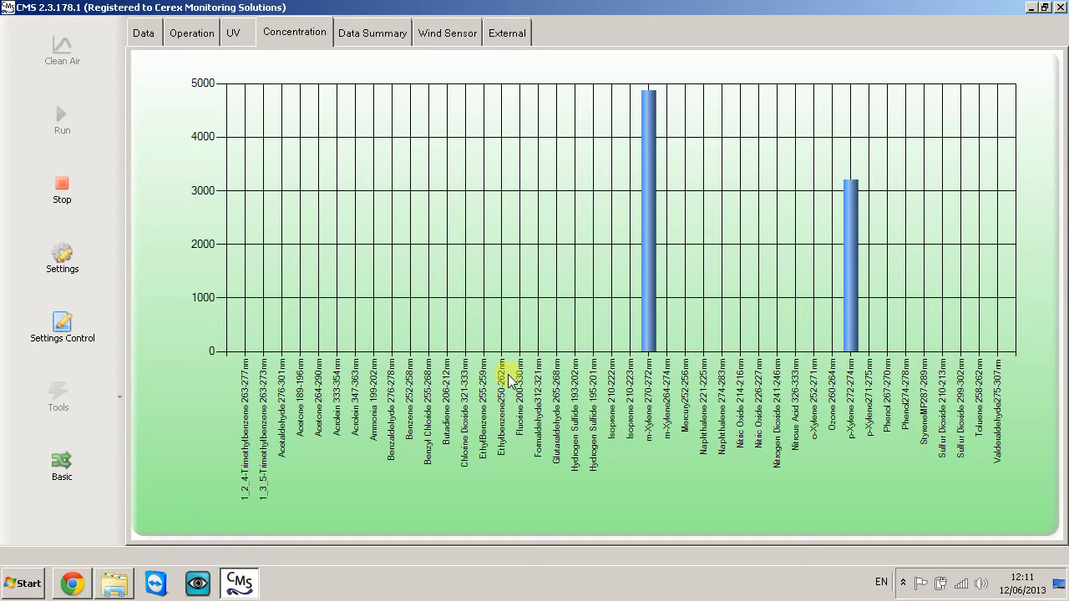
pyautogui.click(234, 34)
pyautogui.rightClick(588, 423)
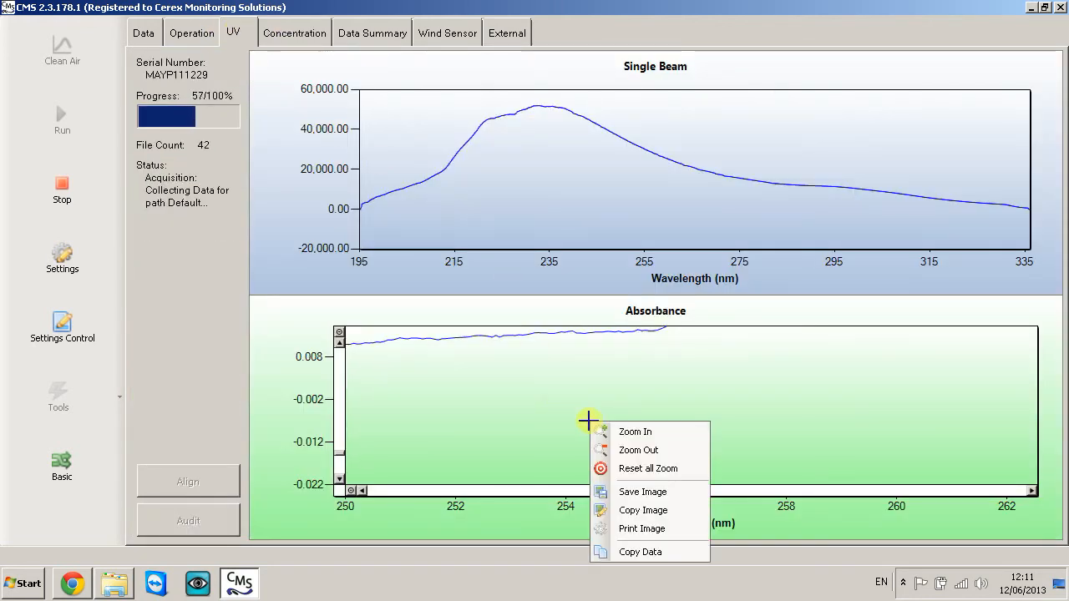
pyautogui.click(666, 469)
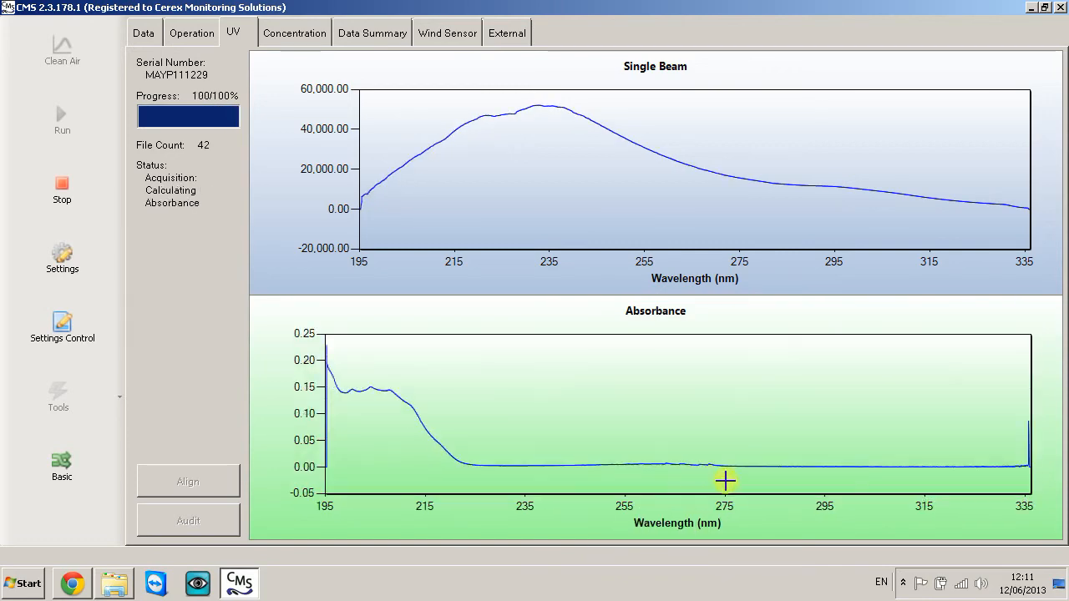
pyautogui.moveTo(649, 458); pyautogui.dragTo(727, 493)
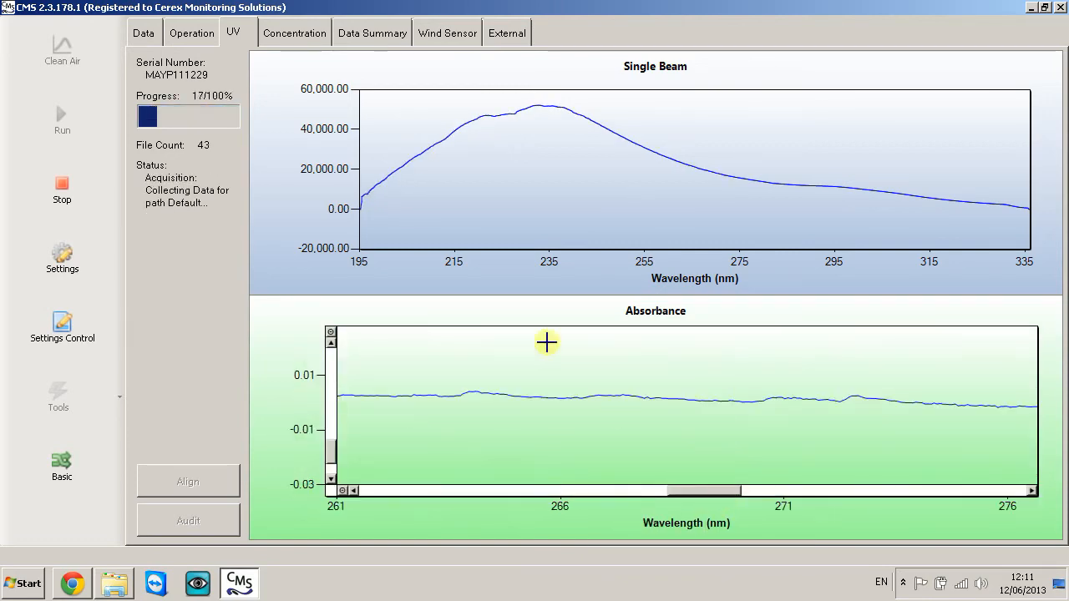
# Step: Review the element table, the concentration bar chart, and scroll the data summary time series
pyautogui.click(146, 32)
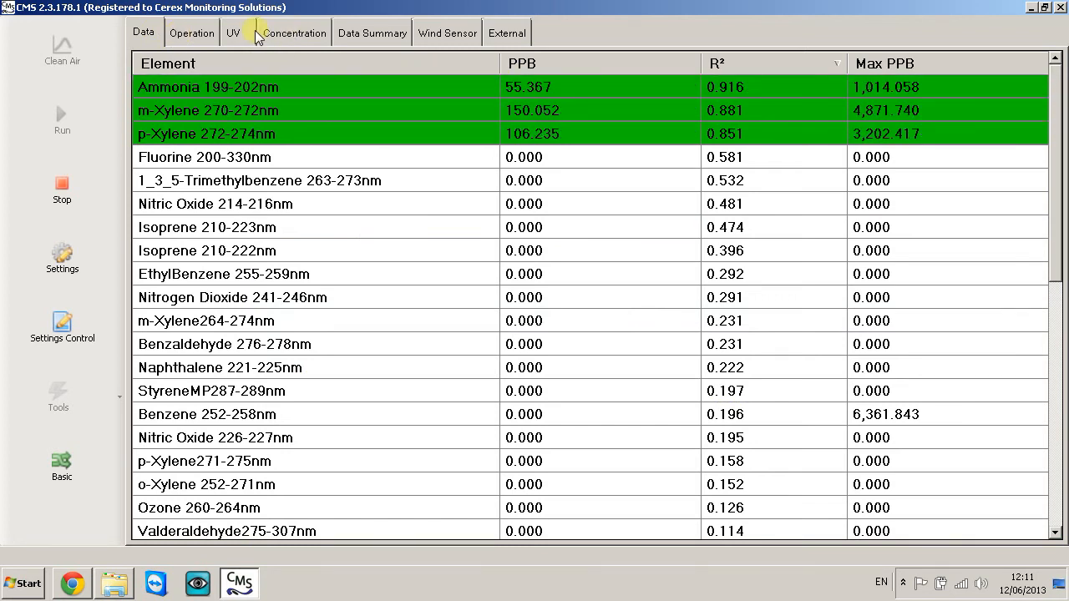
pyautogui.click(290, 34)
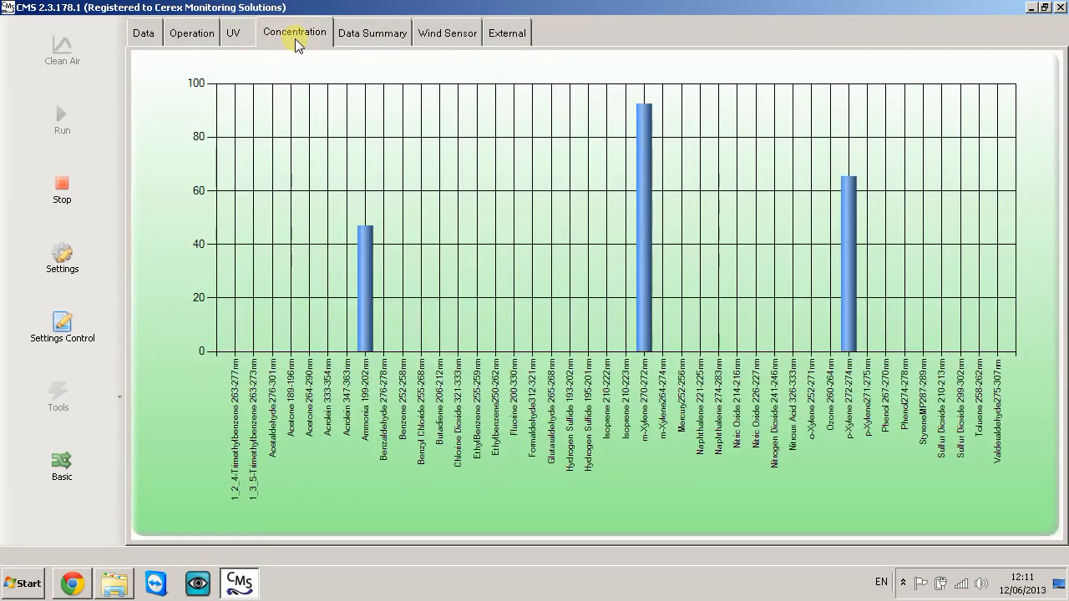
pyautogui.click(380, 34)
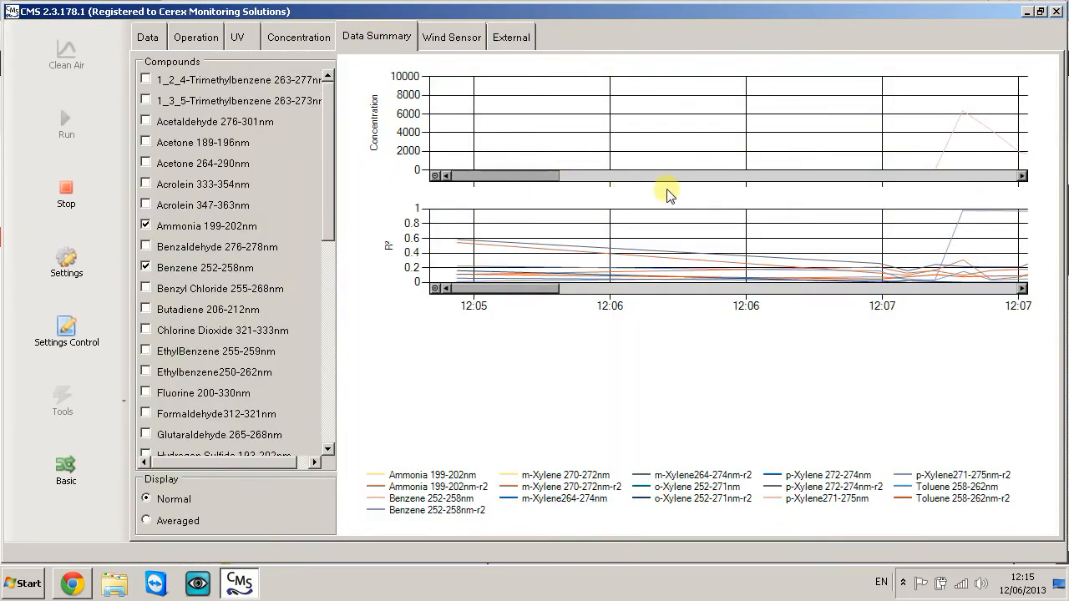
pyautogui.click(1022, 175)
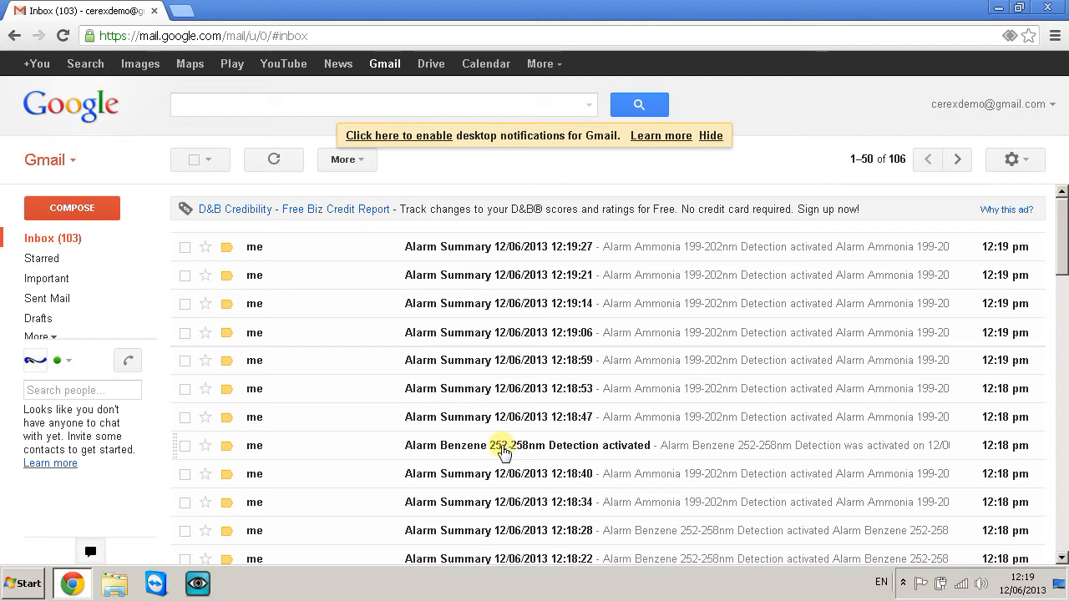
# Step: Open the Benzene 252-258nm alarm e-mail, select its text, and return to the inbox
pyautogui.click(501, 449)
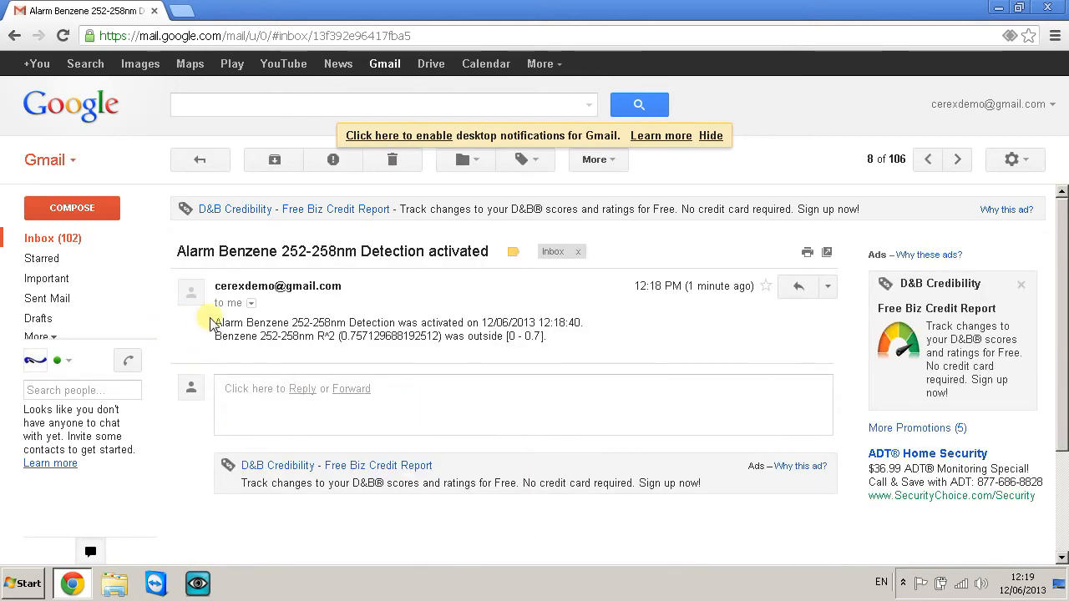
pyautogui.moveTo(211, 324); pyautogui.dragTo(633, 356)
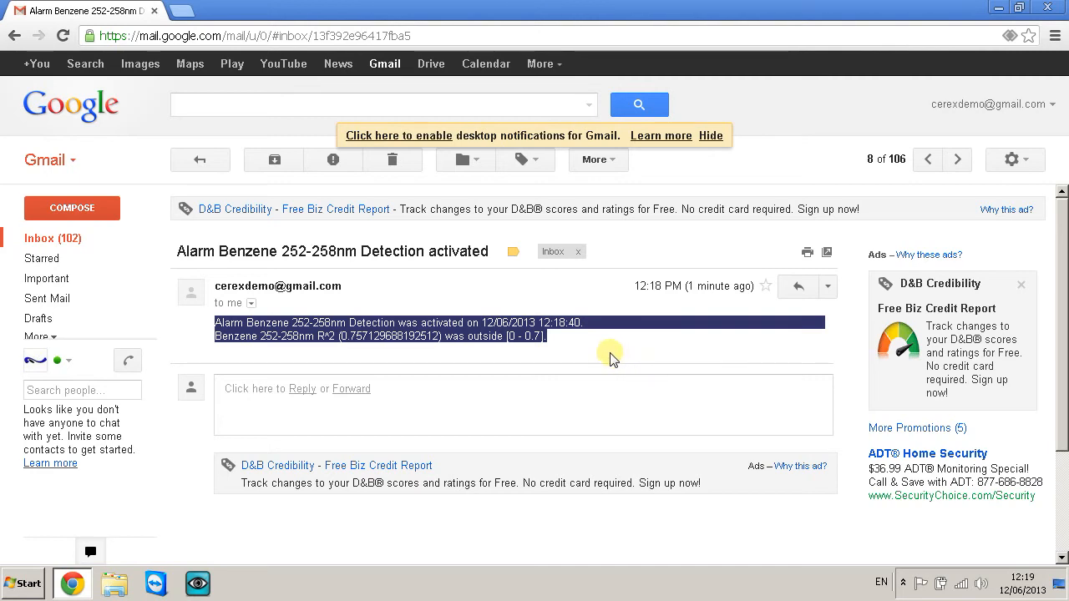
pyautogui.click(202, 159)
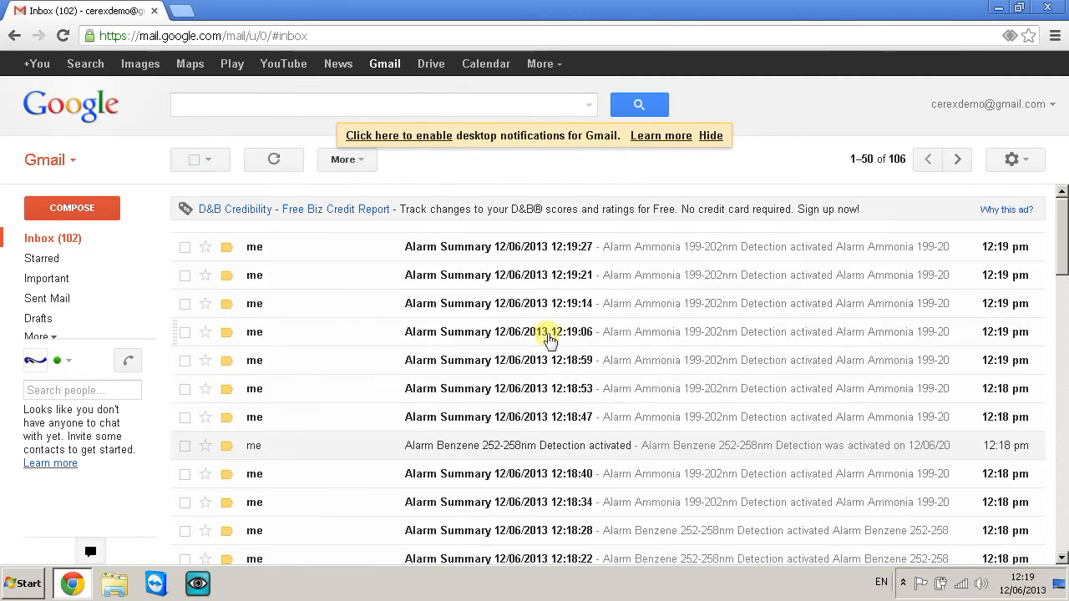
# Step: Open the 12:19:06 alarm summary e-mail, select its text, return to the inbox and scroll it
pyautogui.click(549, 339)
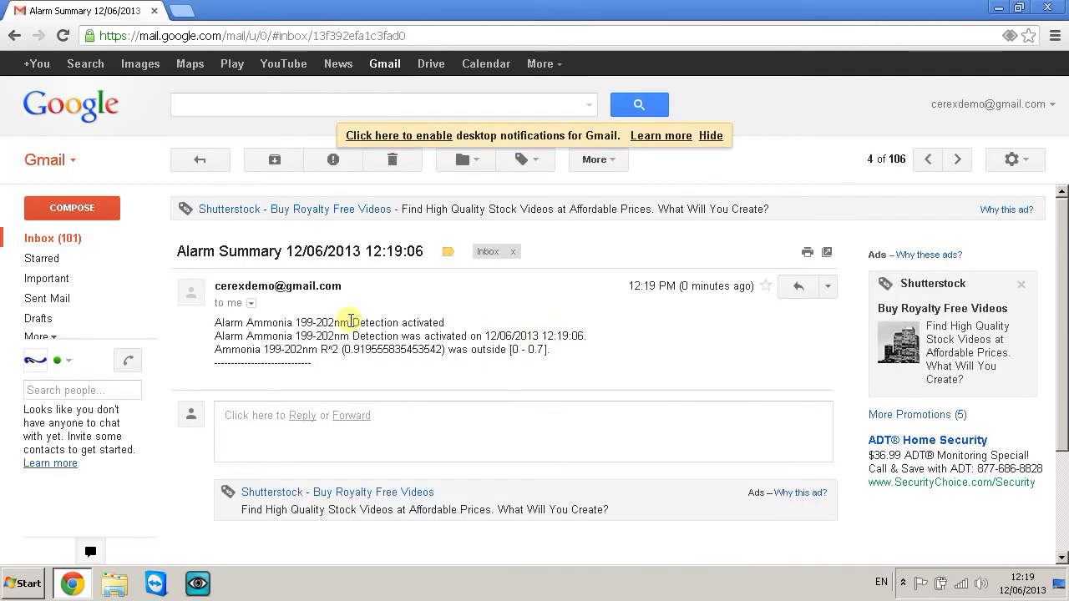
pyautogui.moveTo(217, 321); pyautogui.dragTo(585, 372)
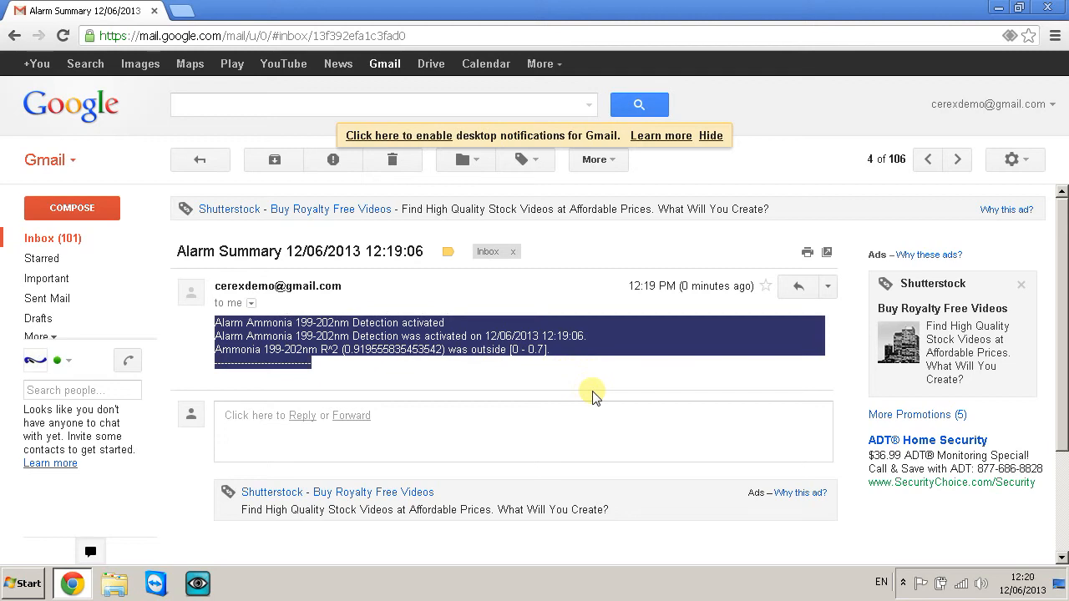
pyautogui.click(198, 160)
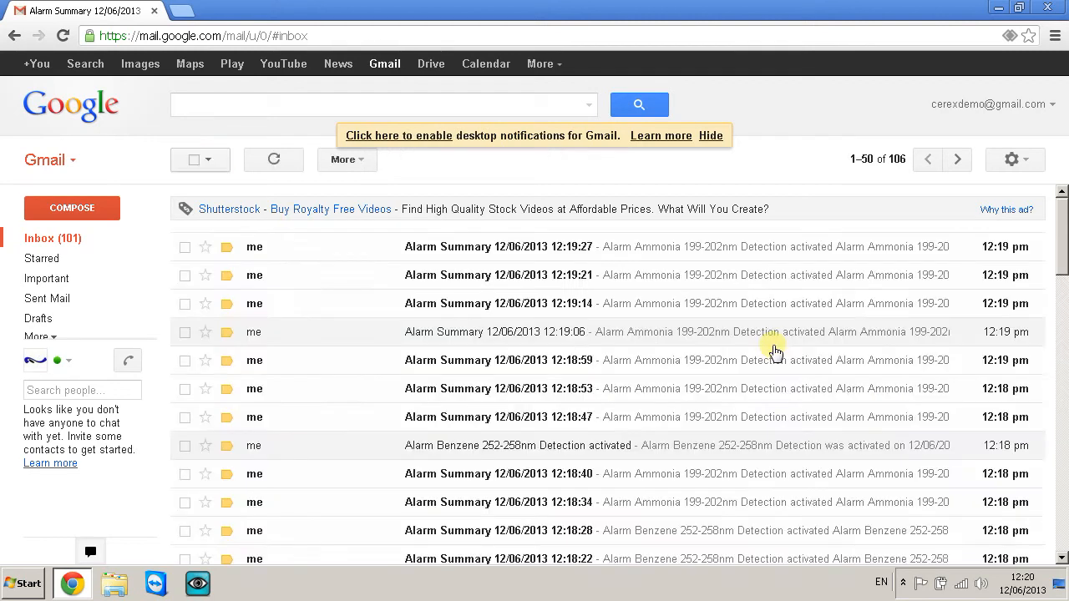
pyautogui.moveTo(1063, 222); pyautogui.dragTo(1063, 439)
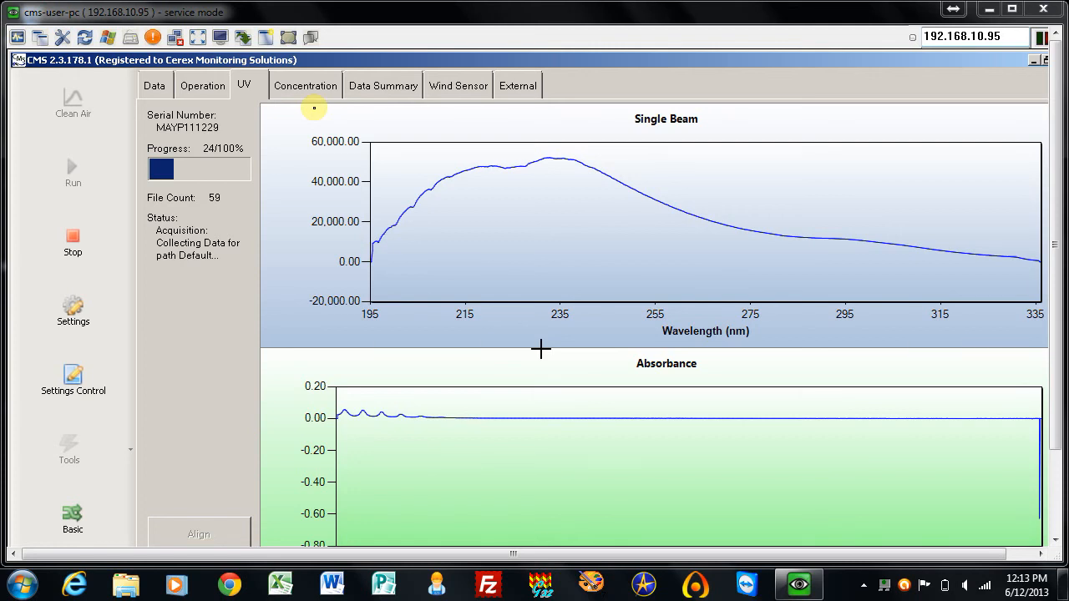
# Step: Open the VNC file transfer and browse locally to Desktop\Cerex Data and remotely to My Documents\Cerex\Data
pyautogui.click(243, 37)
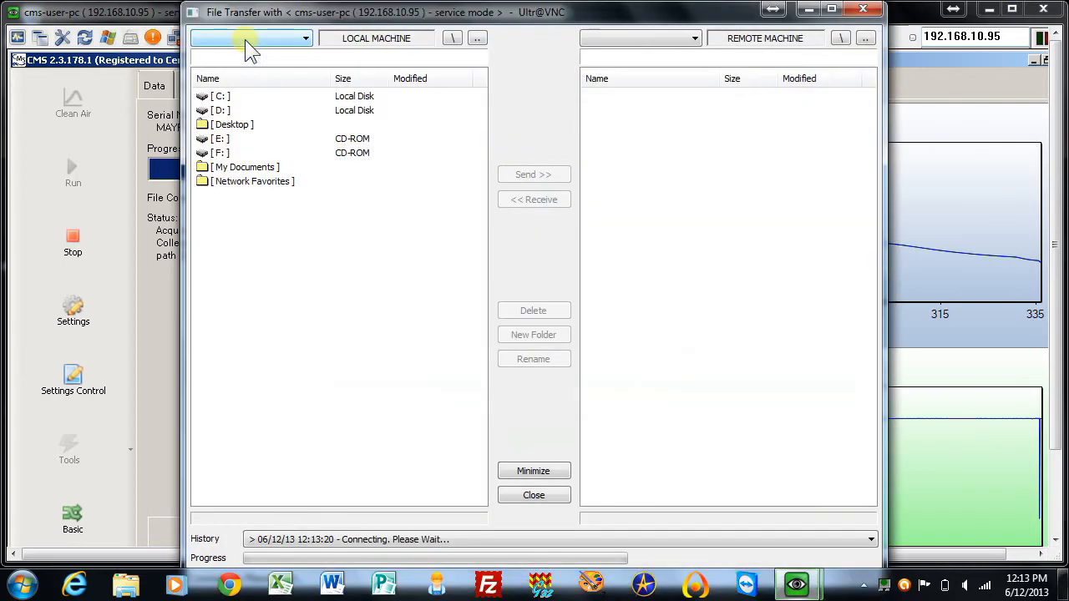
pyautogui.doubleClick(239, 126)
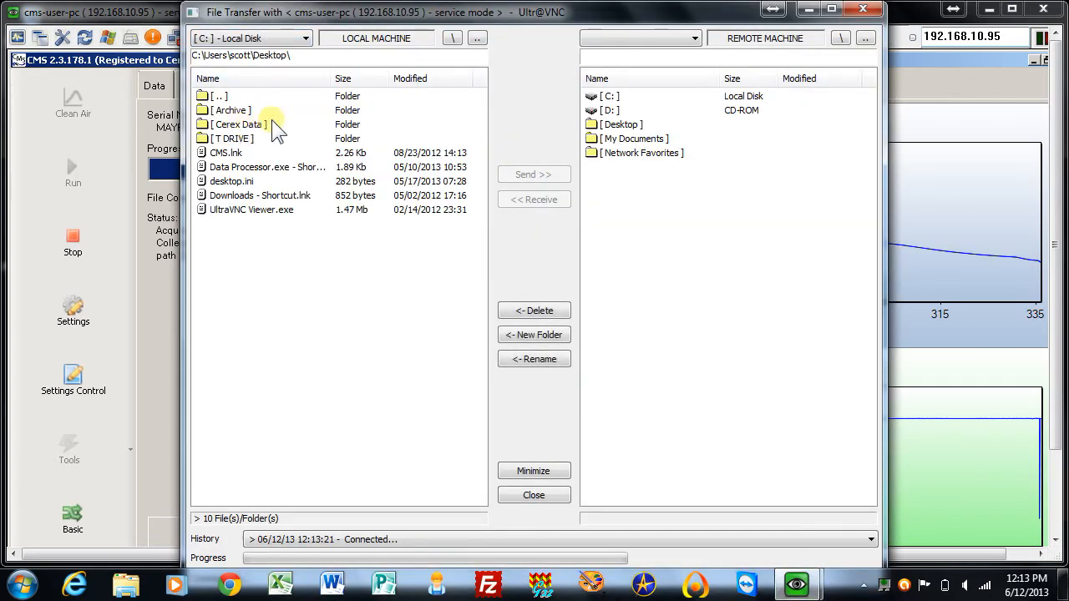
pyautogui.doubleClick(258, 123)
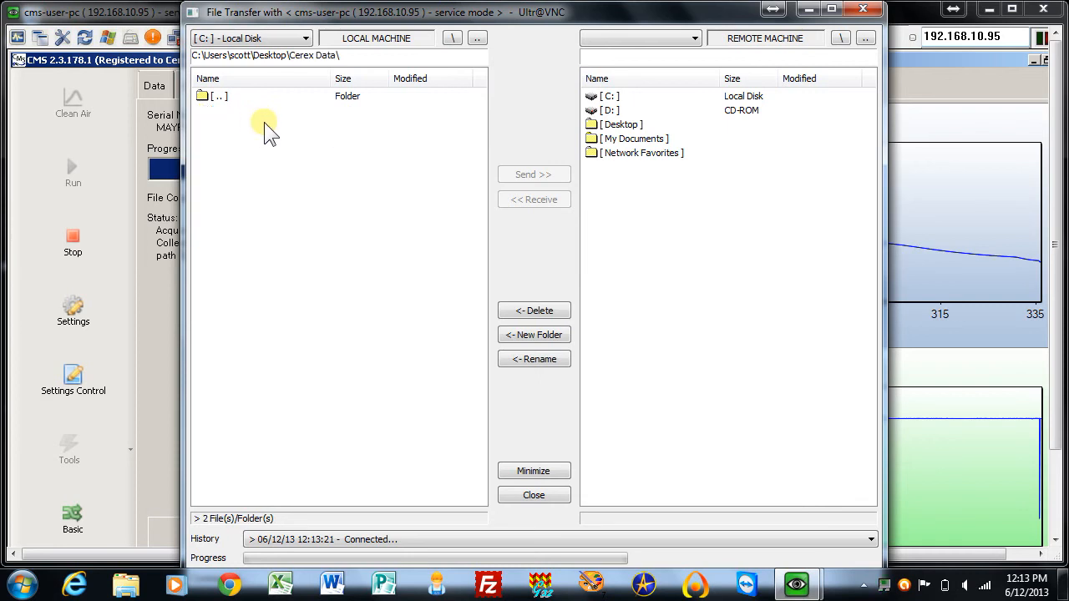
pyautogui.doubleClick(634, 140)
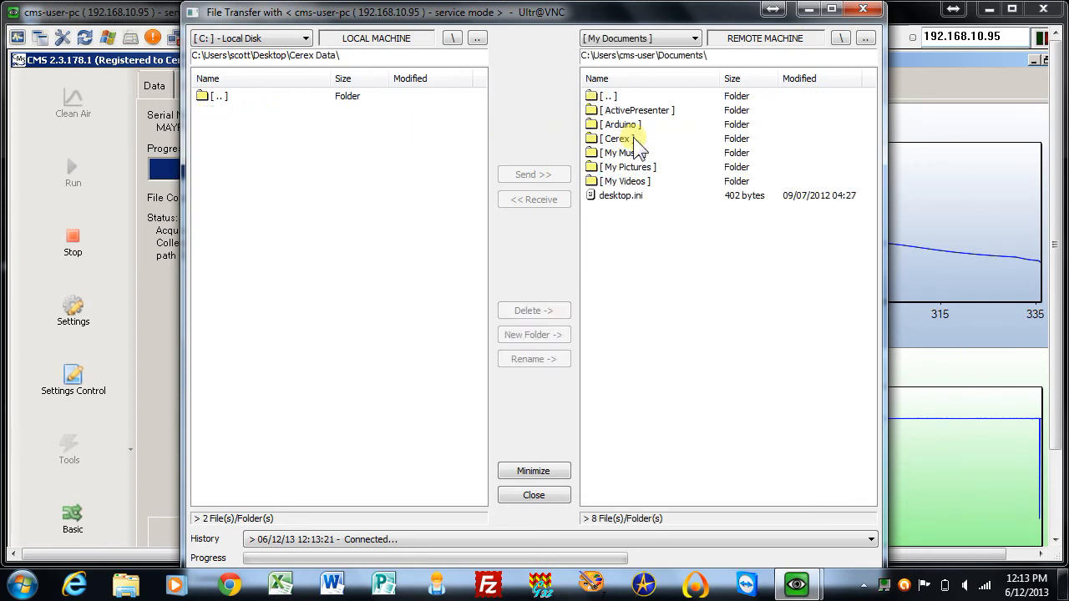
pyautogui.click(648, 140)
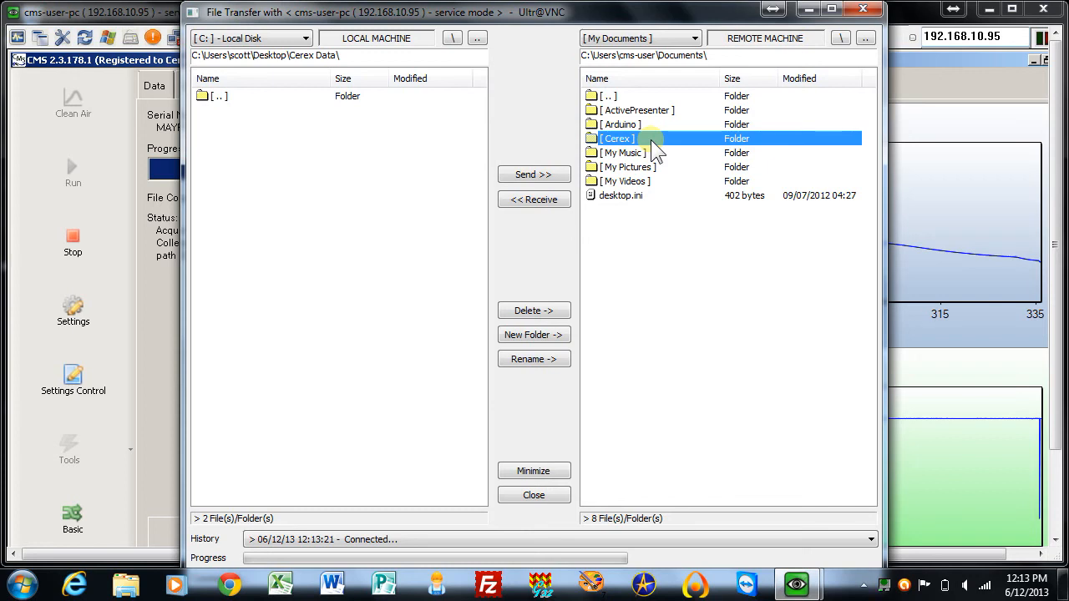
pyautogui.doubleClick(651, 139)
pyautogui.click(650, 139)
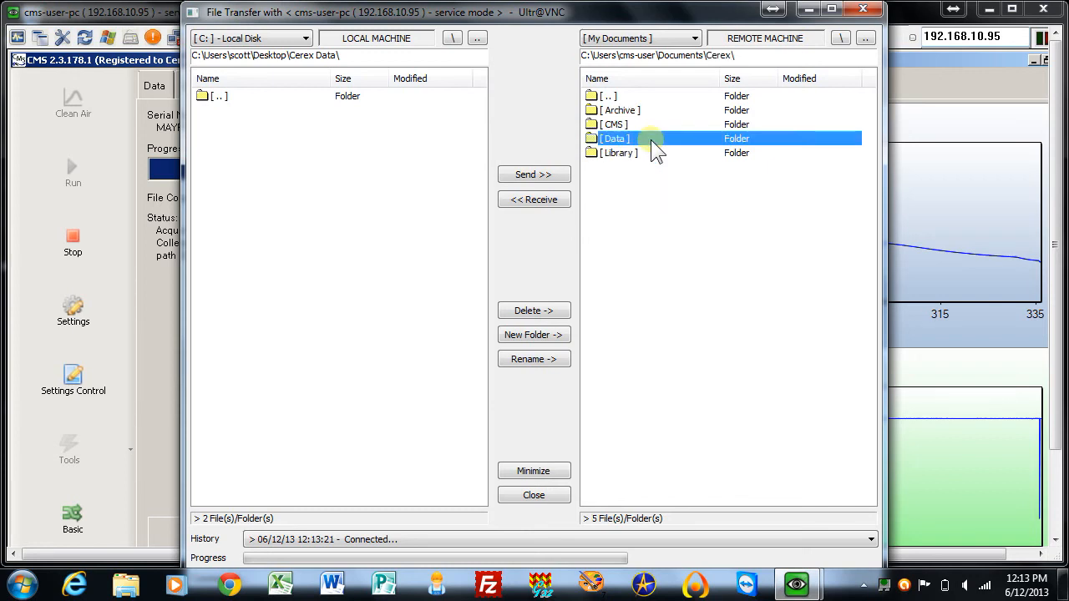
pyautogui.doubleClick(650, 140)
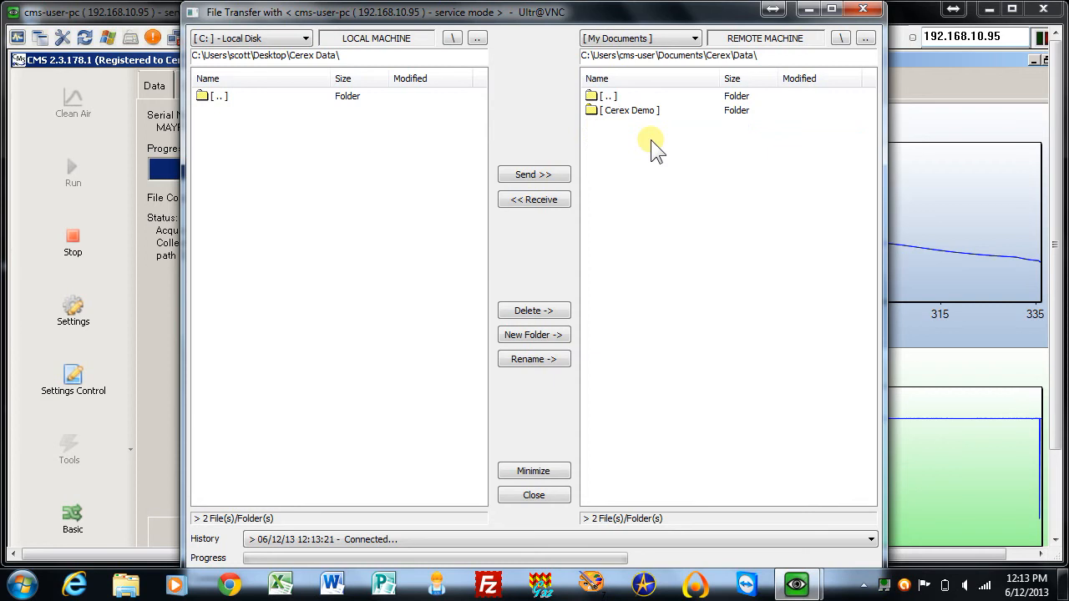
# Step: Copy the remote Cerex Demo folder into the local Cerex Data folder and close the file transfer
pyautogui.click(650, 113)
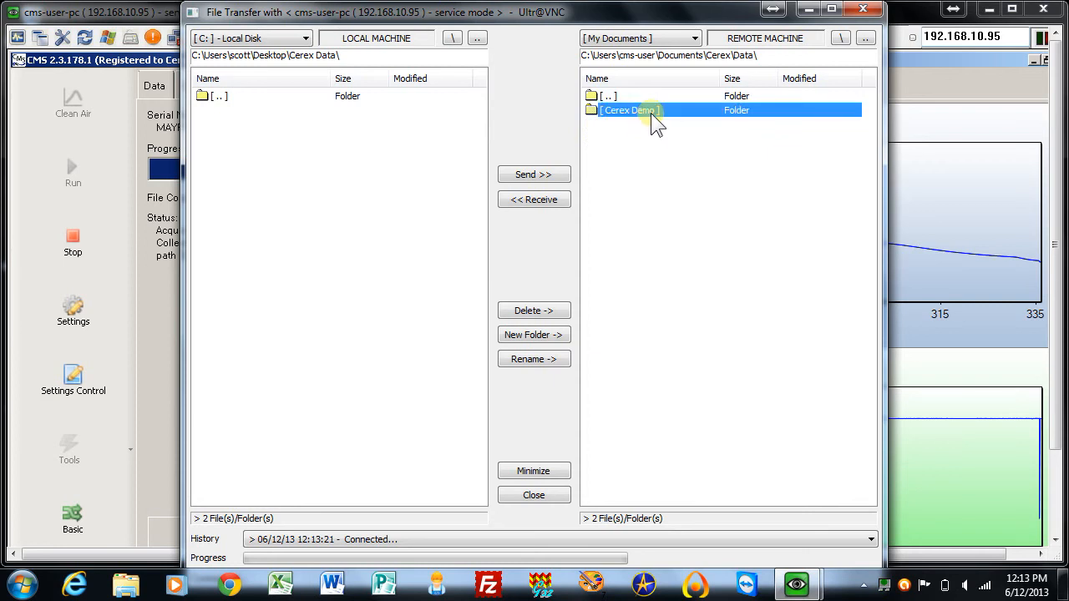
pyautogui.click(534, 201)
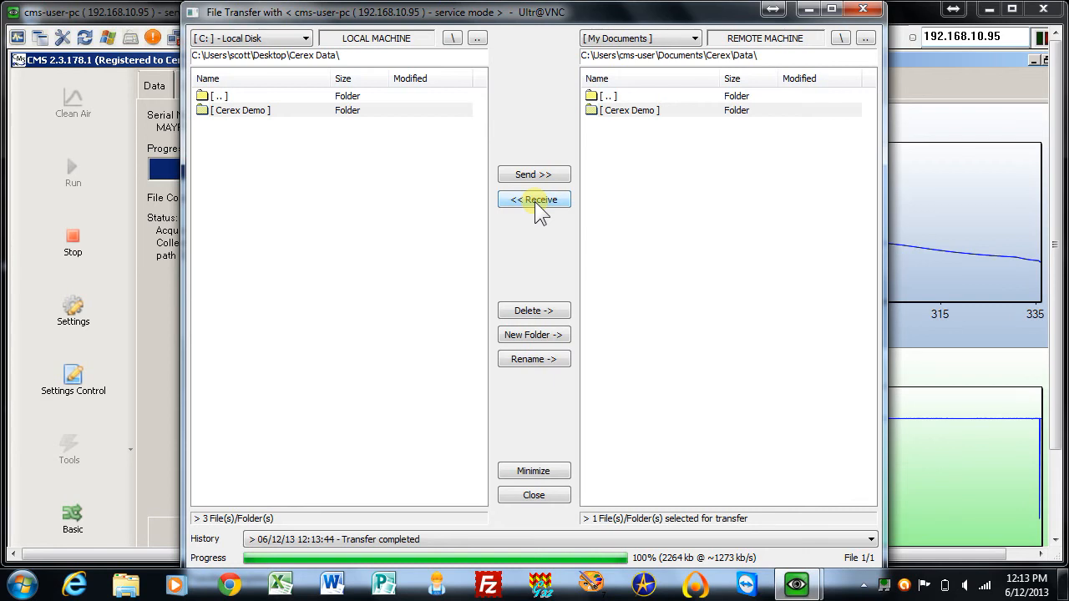
pyautogui.click(531, 496)
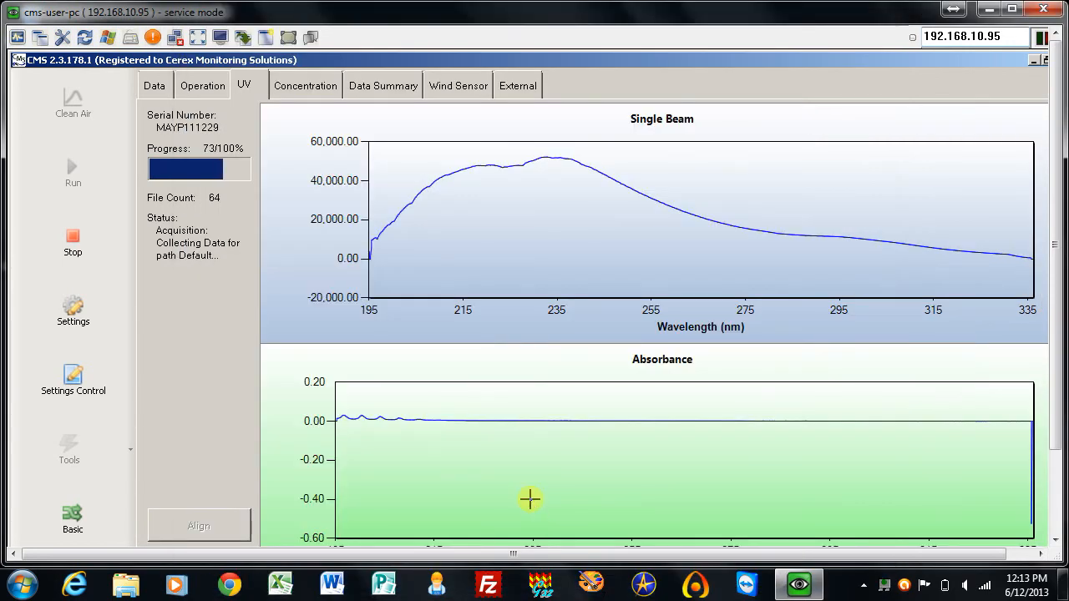
# Step: Minimize the remote session and browse the copied Cerex Demo folders on the local desktop down to MAYP111229
pyautogui.click(988, 10)
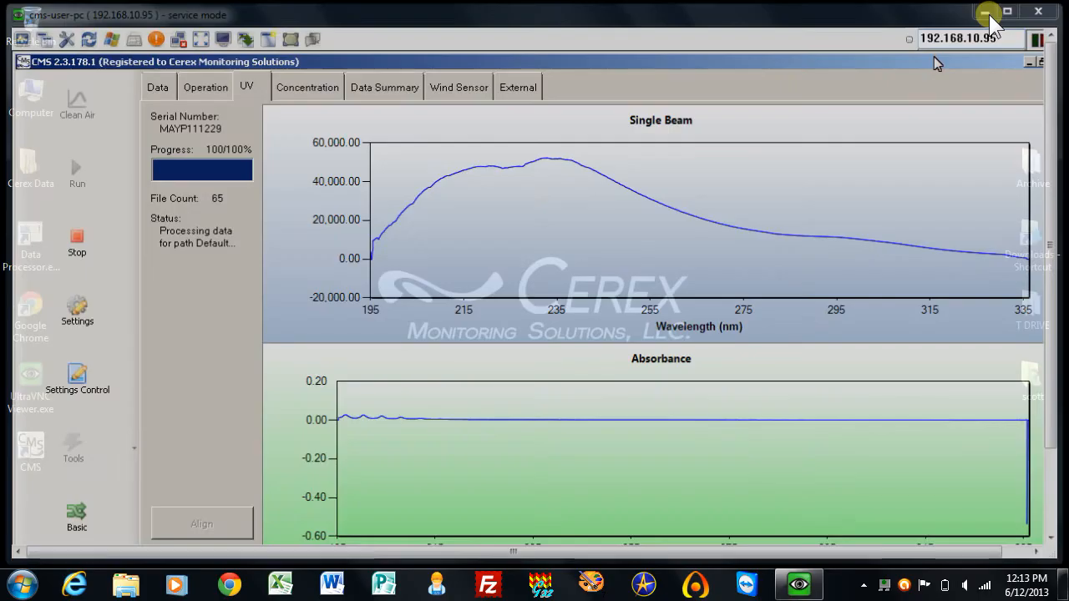
pyautogui.doubleClick(47, 163)
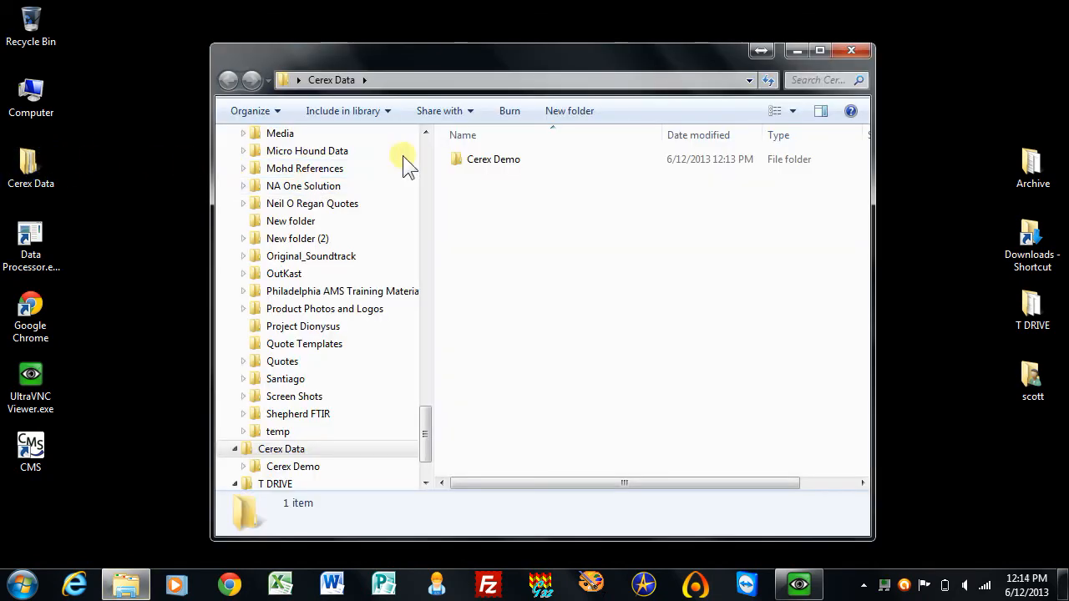
pyautogui.click(484, 159)
pyautogui.doubleClick(484, 159)
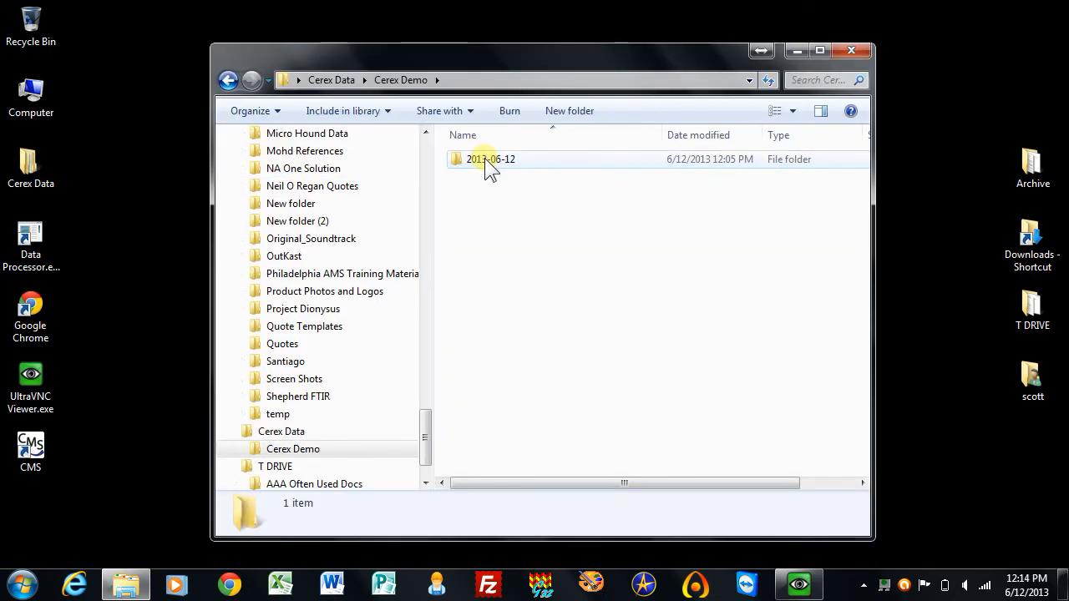
pyautogui.doubleClick(484, 159)
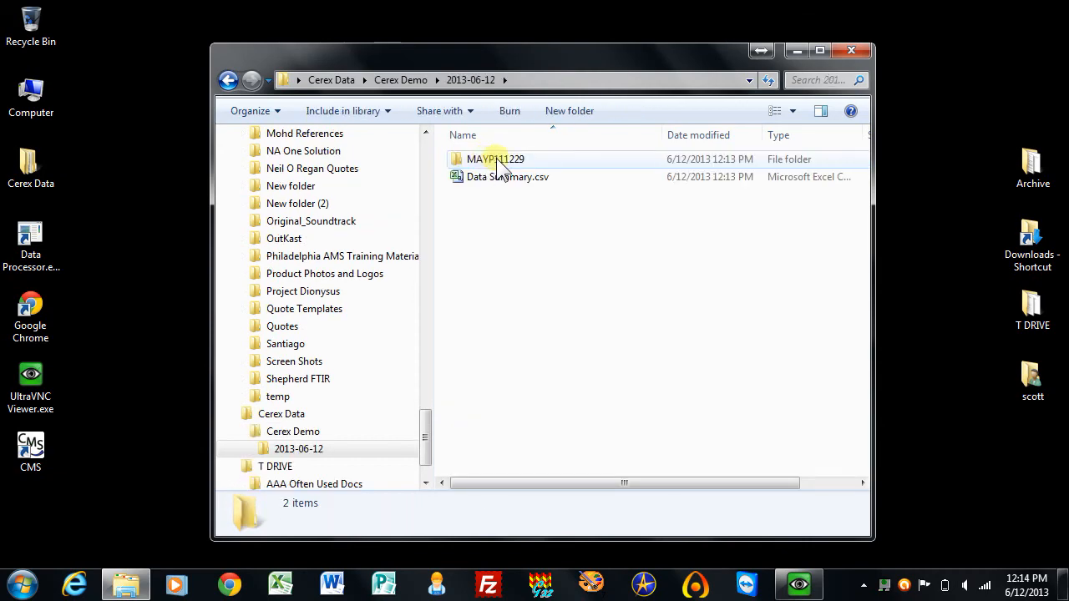
pyautogui.doubleClick(491, 162)
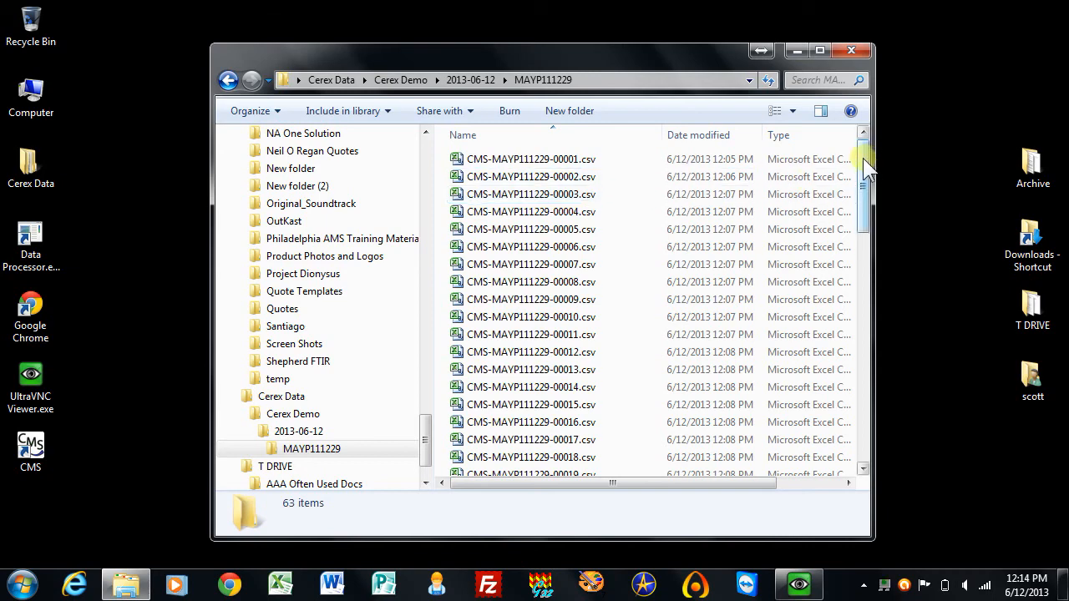
pyautogui.moveTo(864, 158)
pyautogui.mouseDown()
pyautogui.moveTo(871, 368)
pyautogui.moveTo(866, 144)
pyautogui.mouseUp()
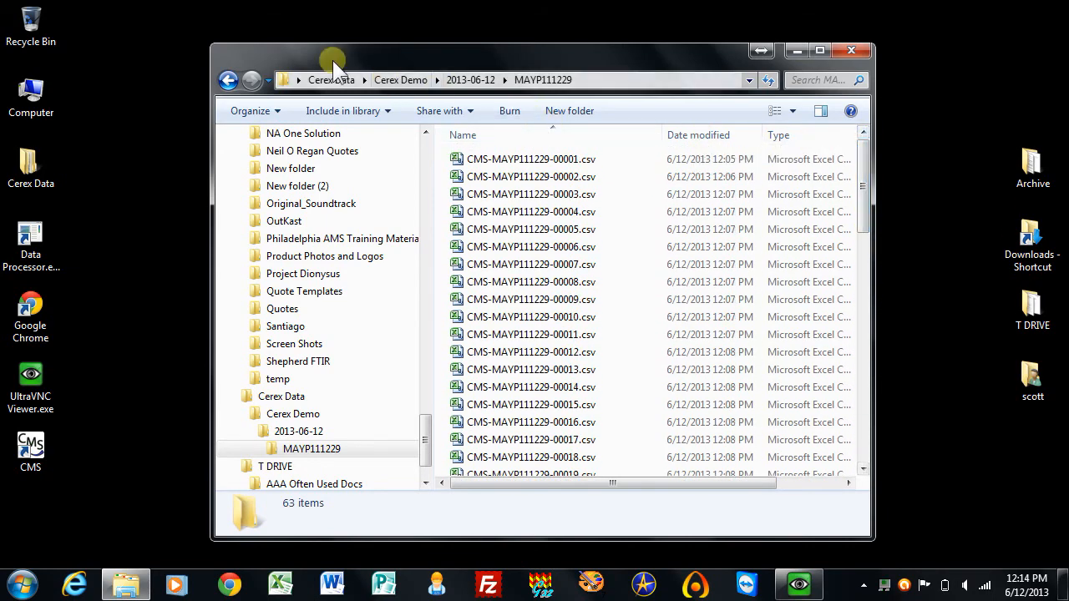
pyautogui.click(232, 80)
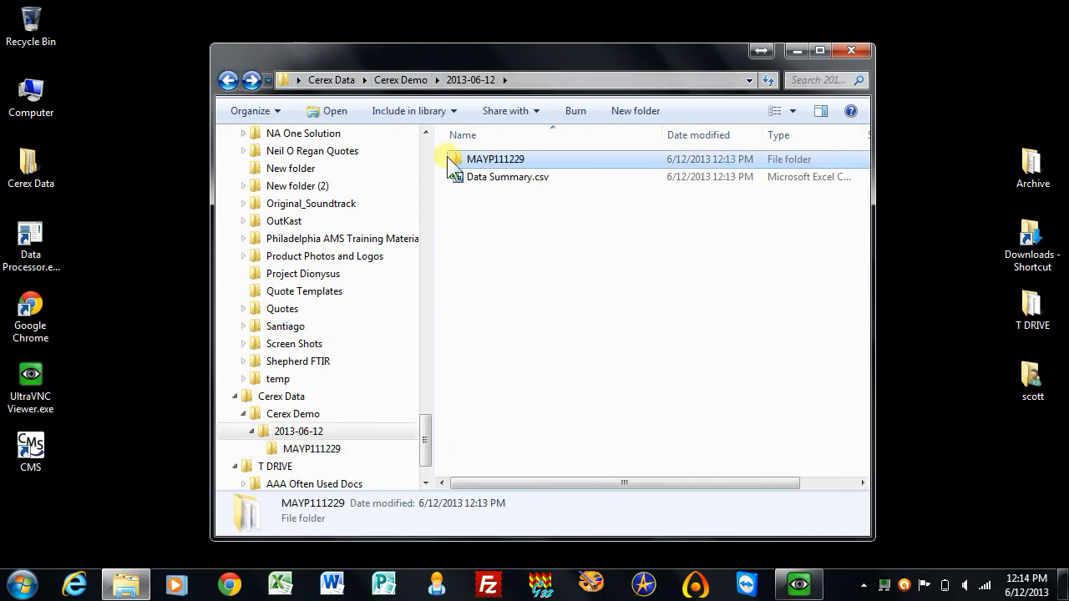
# Step: Open Data Summary.csv and widen the Sample Date and Signal Strength columns
pyautogui.click(484, 177)
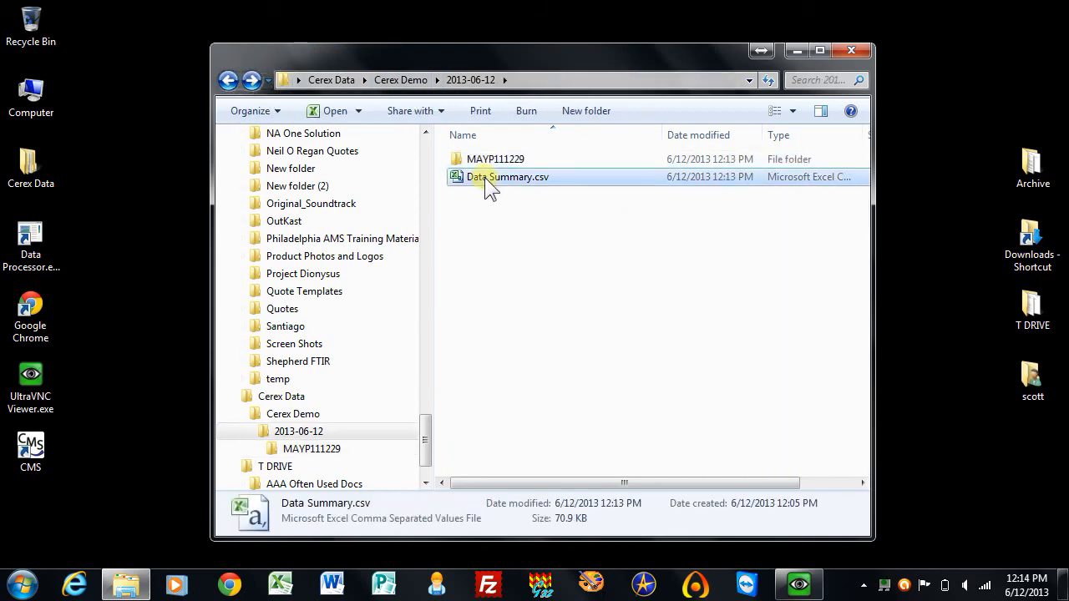
pyautogui.doubleClick(484, 177)
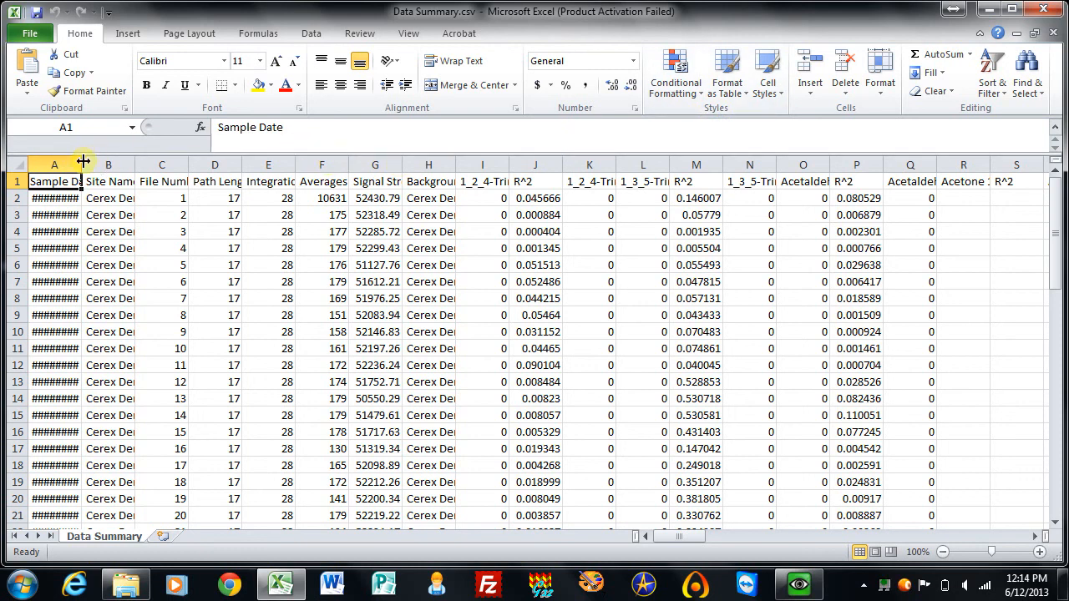
pyautogui.moveTo(82, 161); pyautogui.dragTo(323, 161)
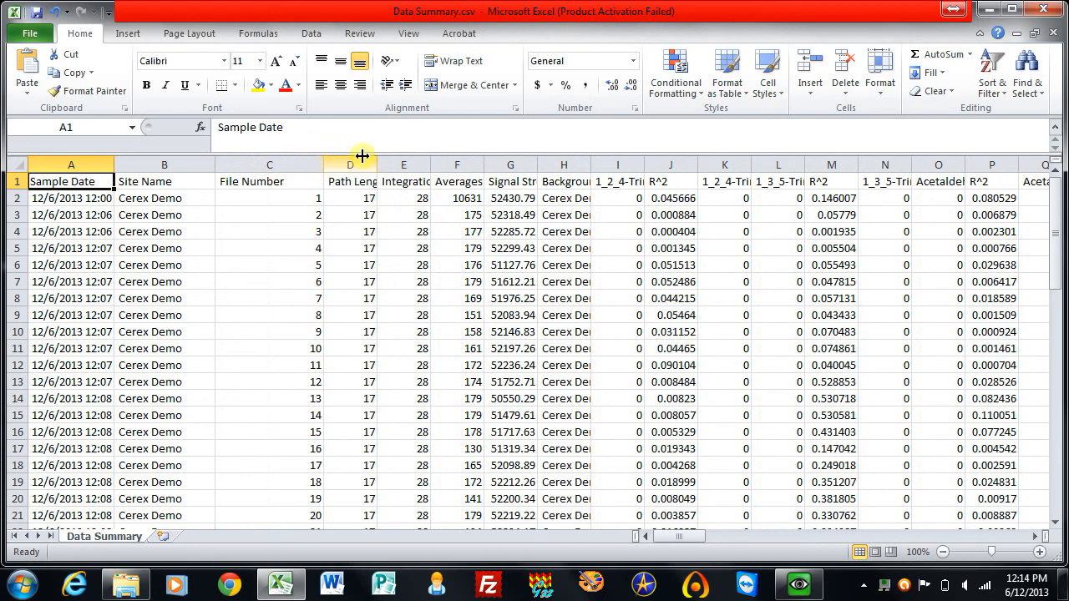
pyautogui.moveTo(484, 162); pyautogui.dragTo(597, 171)
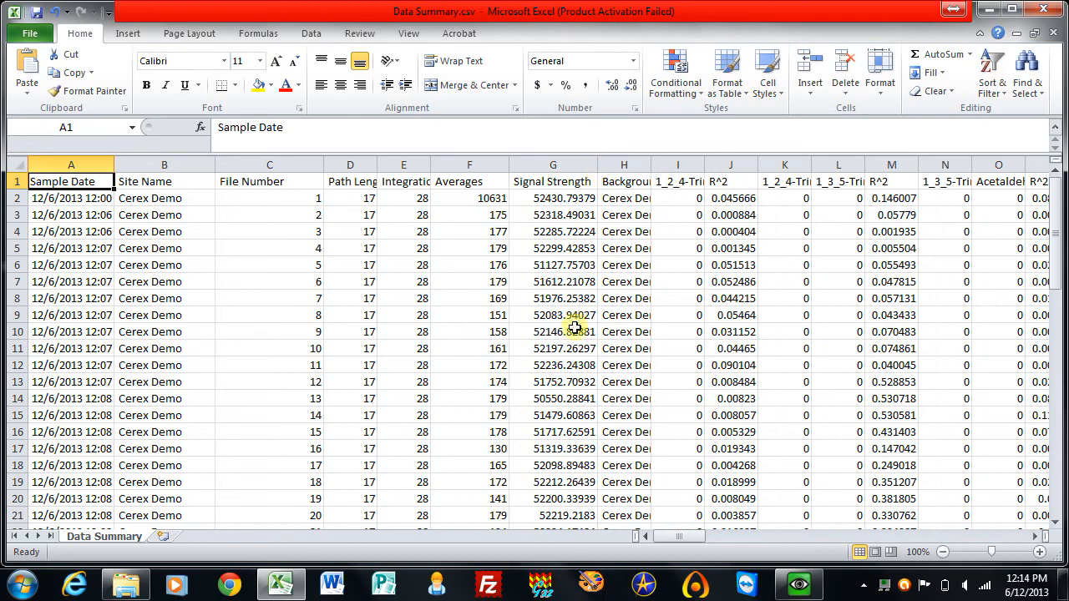
# Step: Widen the Ammonia 199-202nm column and select its concentration and R^2 values from row 31 down
pyautogui.moveTo(674, 535); pyautogui.dragTo(731, 537)
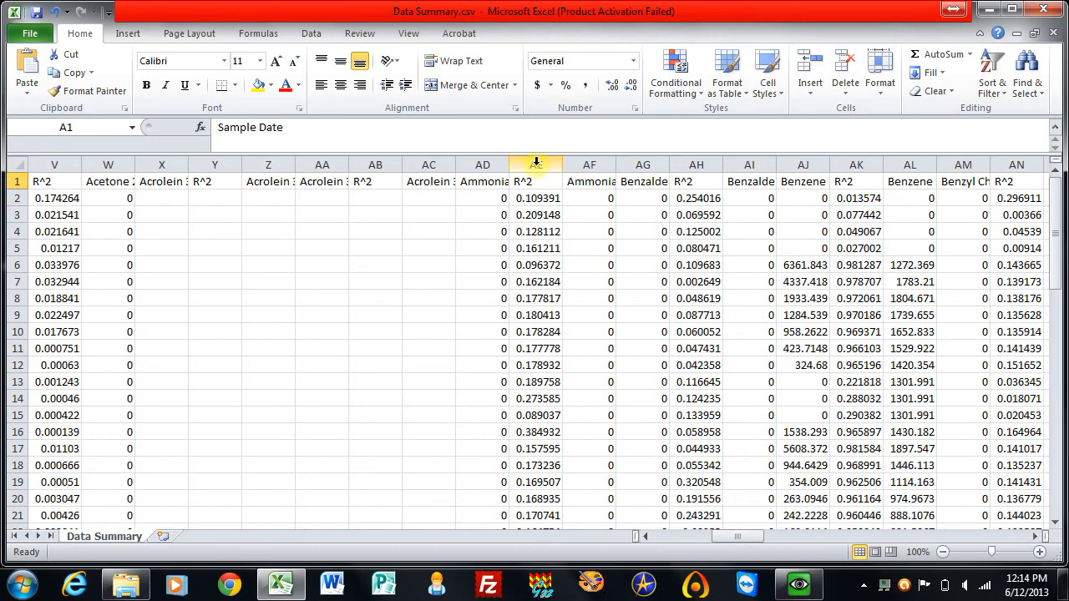
pyautogui.moveTo(513, 165); pyautogui.dragTo(566, 165)
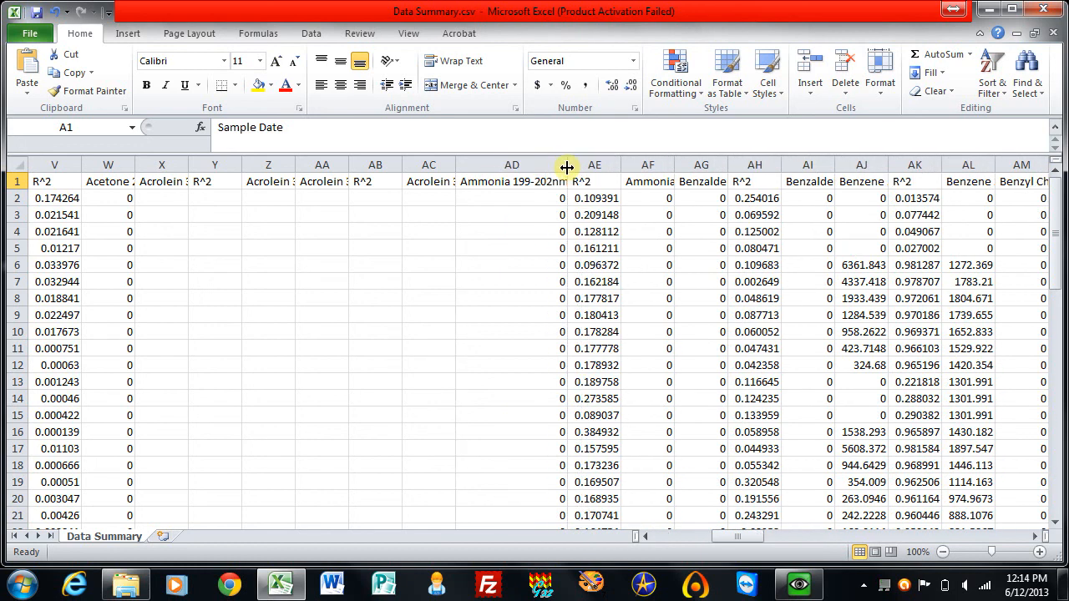
pyautogui.moveTo(1056, 210); pyautogui.dragTo(1059, 352)
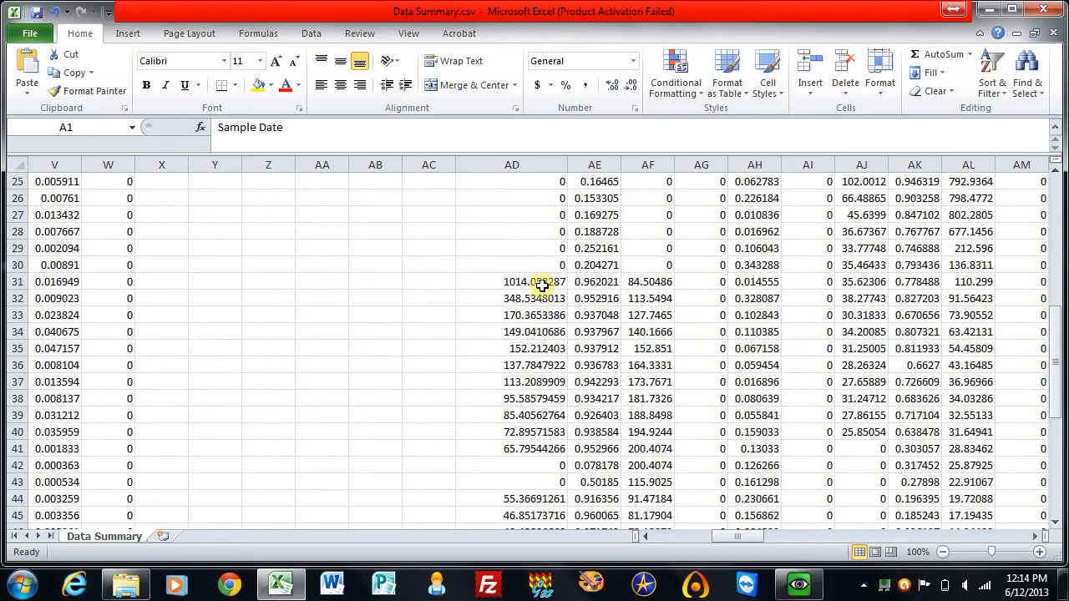
pyautogui.moveTo(538, 282); pyautogui.dragTo(653, 537)
pyautogui.moveTo(653, 537); pyautogui.dragTo(652, 537)
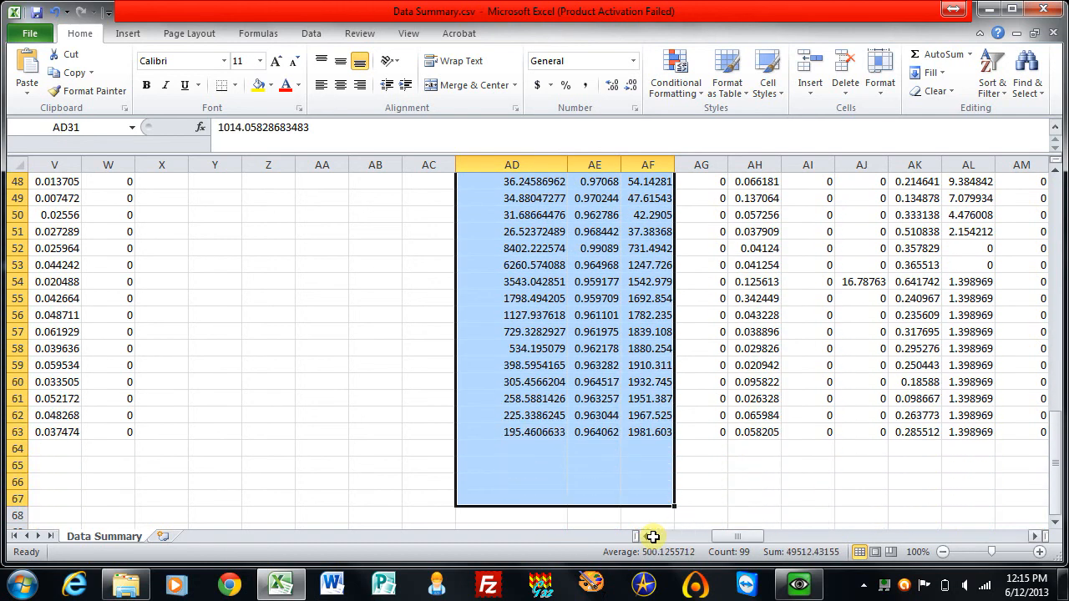
# Step: Widen the Benzene 252-258nm columns, select their values, and close the workbook without saving
pyautogui.moveTo(736, 537); pyautogui.dragTo(775, 536)
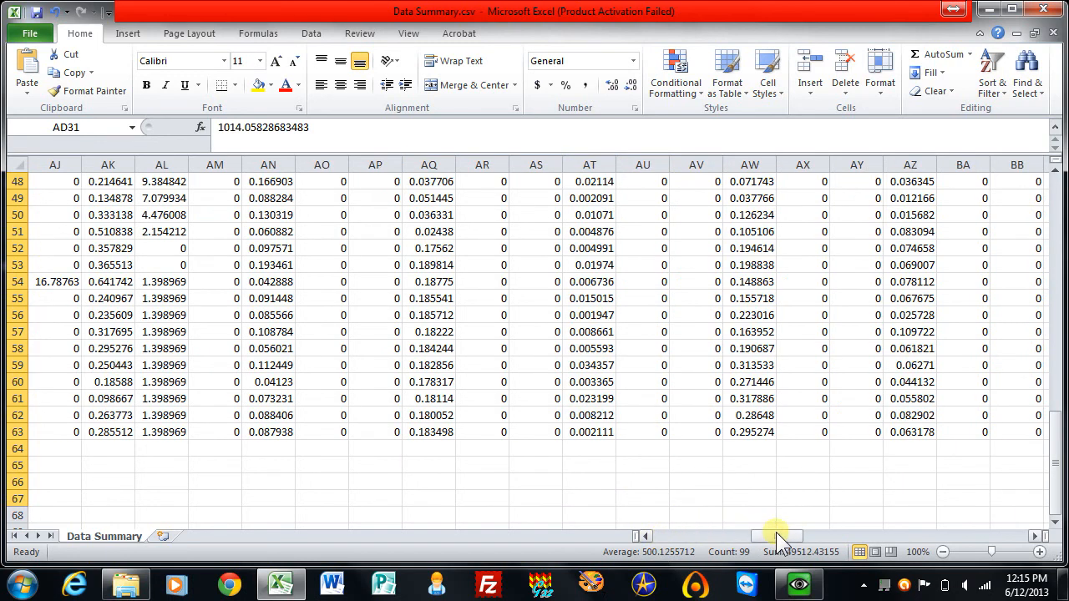
pyautogui.moveTo(1056, 455); pyautogui.dragTo(1062, 149)
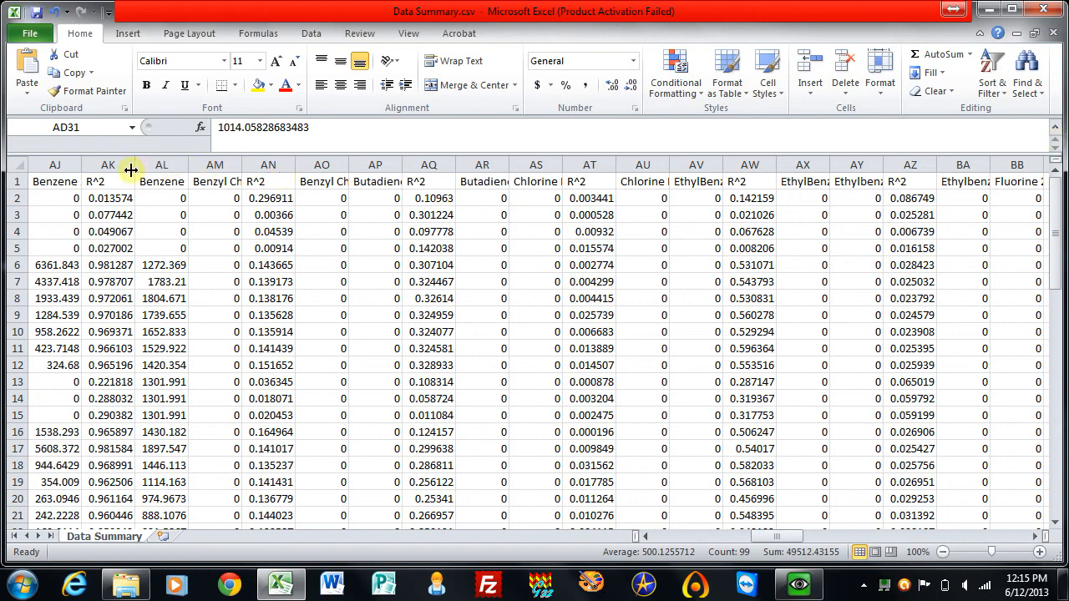
pyautogui.moveTo(83, 162); pyautogui.dragTo(235, 173)
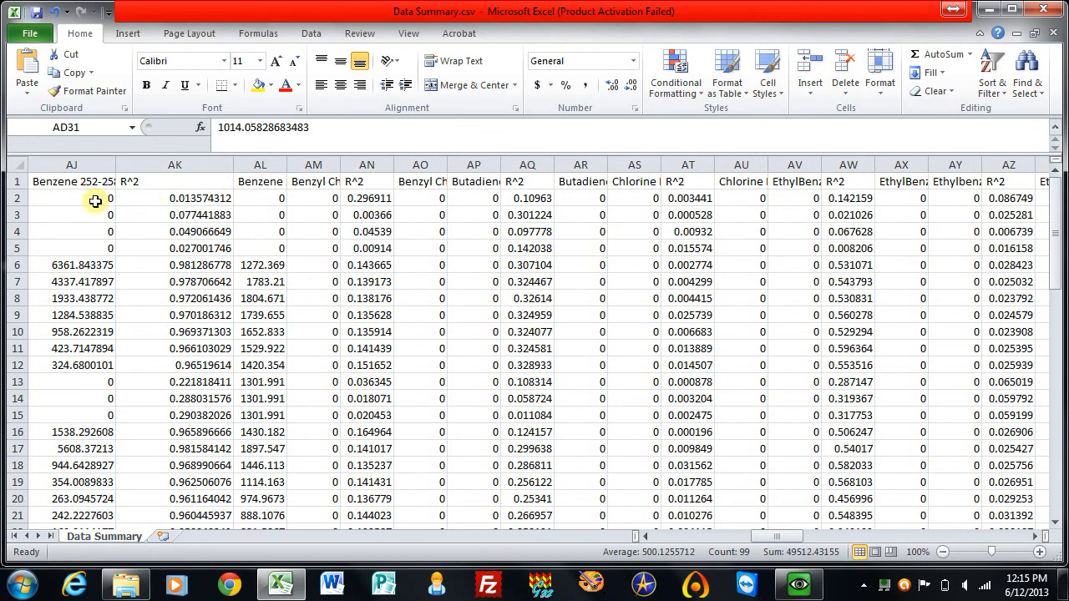
pyautogui.moveTo(95, 197); pyautogui.dragTo(163, 536)
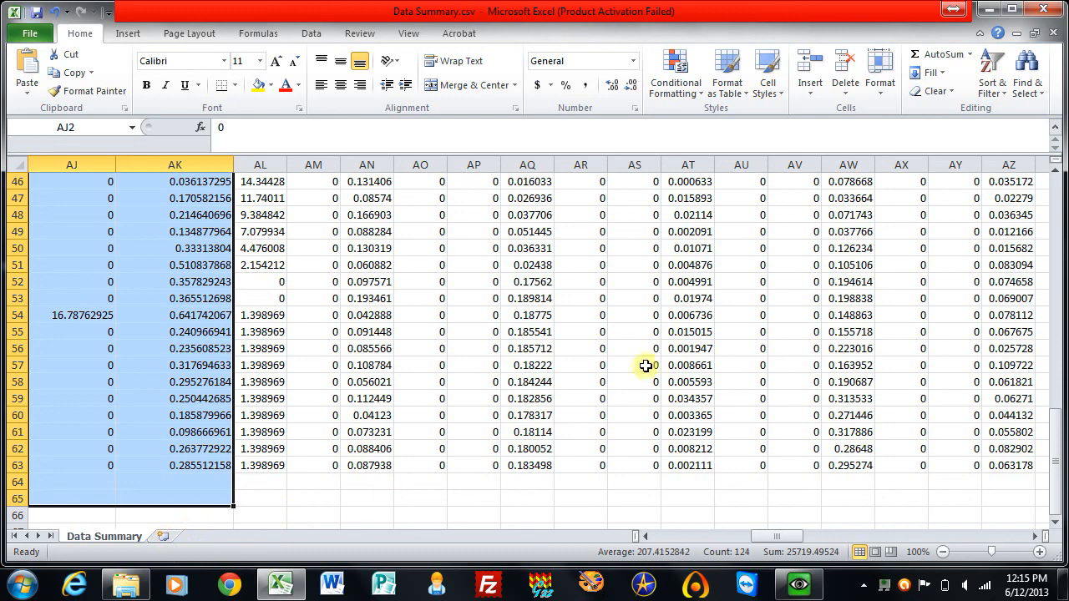
pyautogui.click(1059, 15)
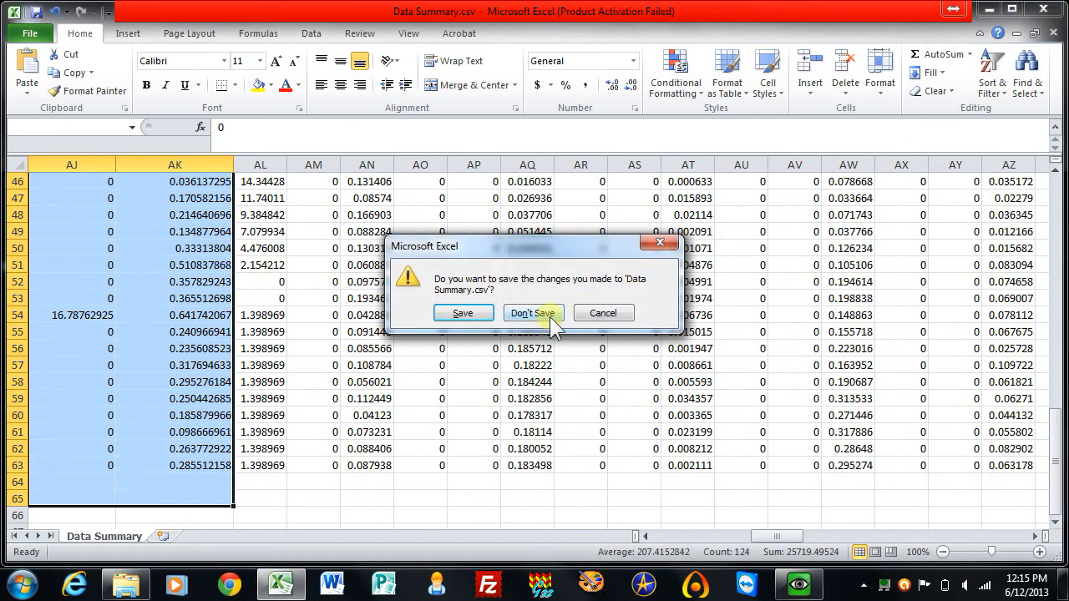
pyautogui.click(549, 317)
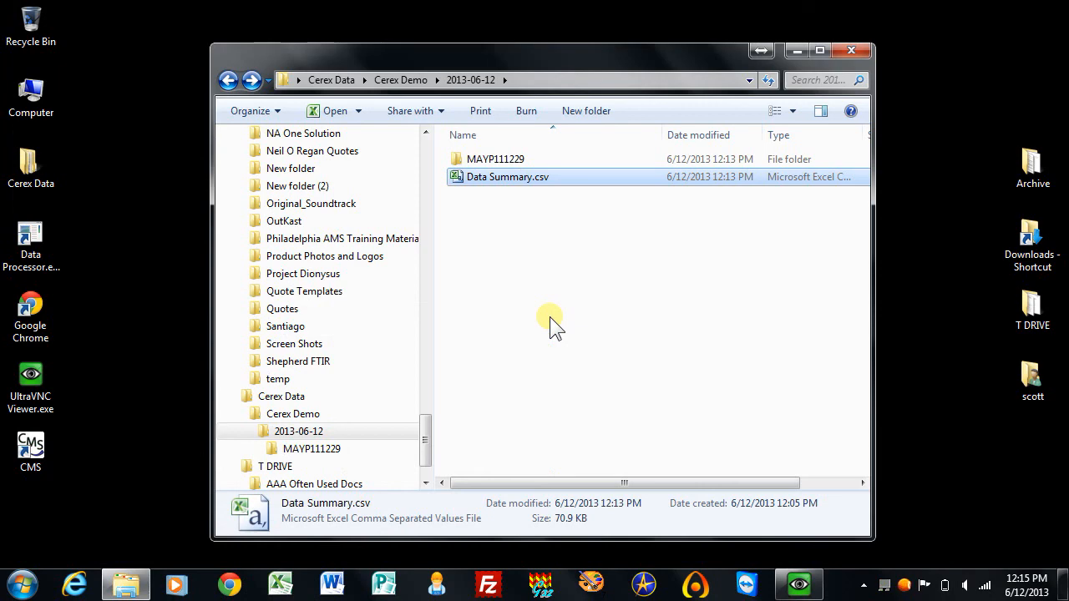